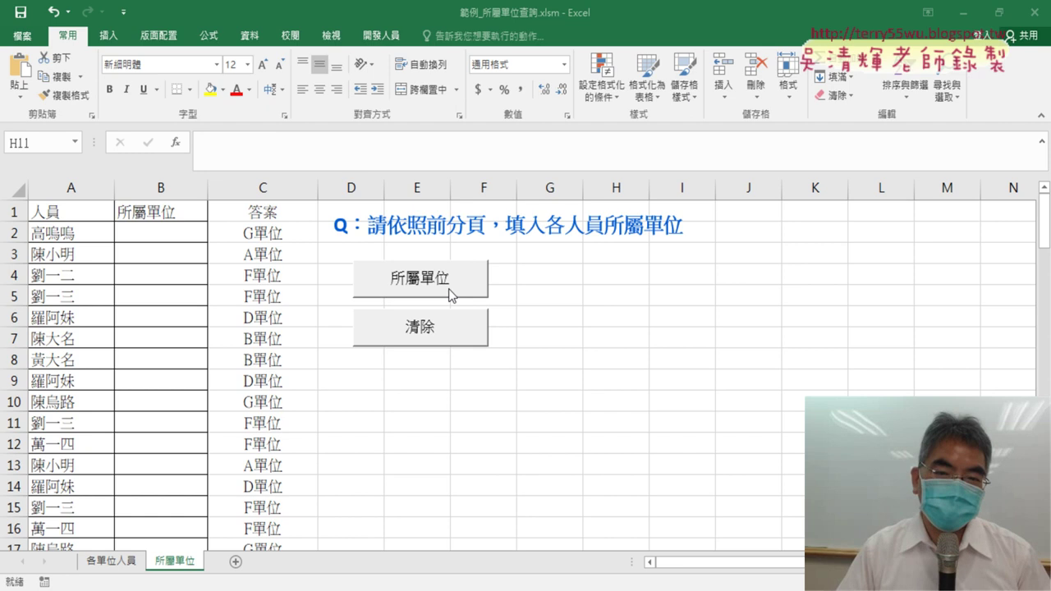
# Step: Demonstrate the existing macros by repeatedly filling and clearing units in column B
pyautogui.click(110, 560)
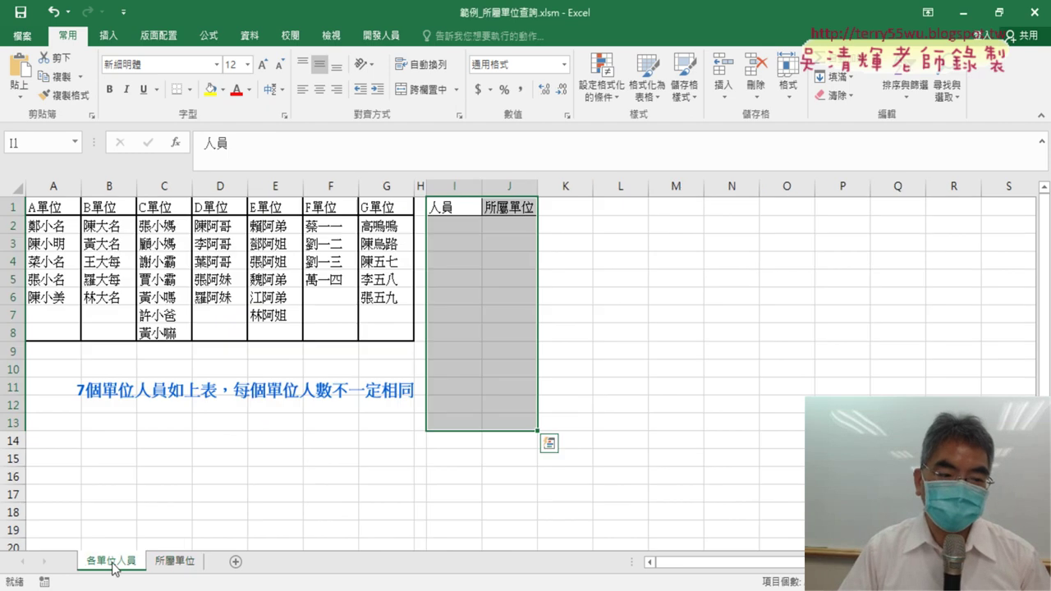
pyautogui.click(175, 561)
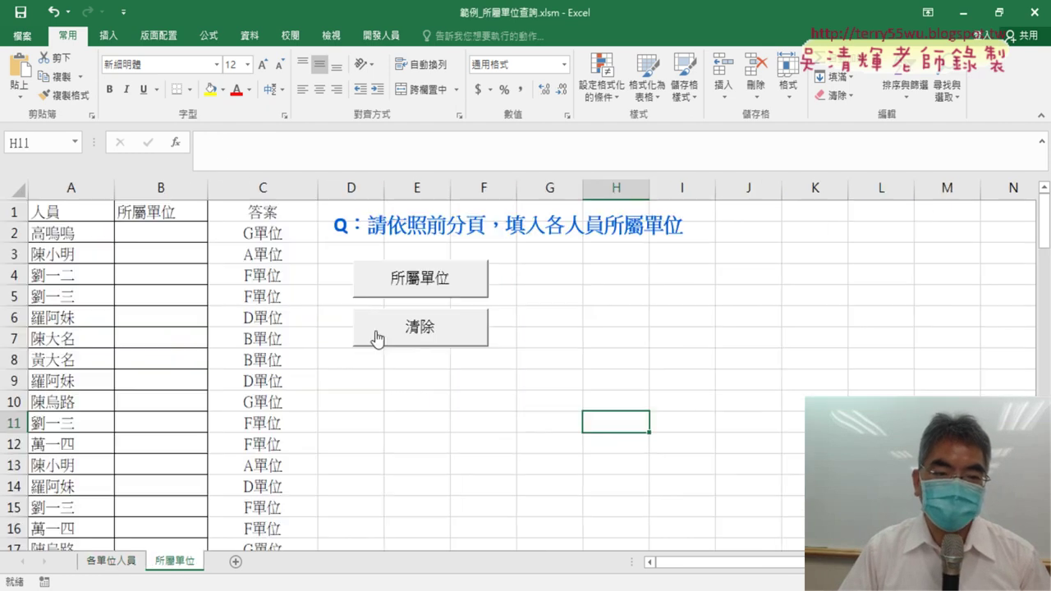
pyautogui.click(419, 290)
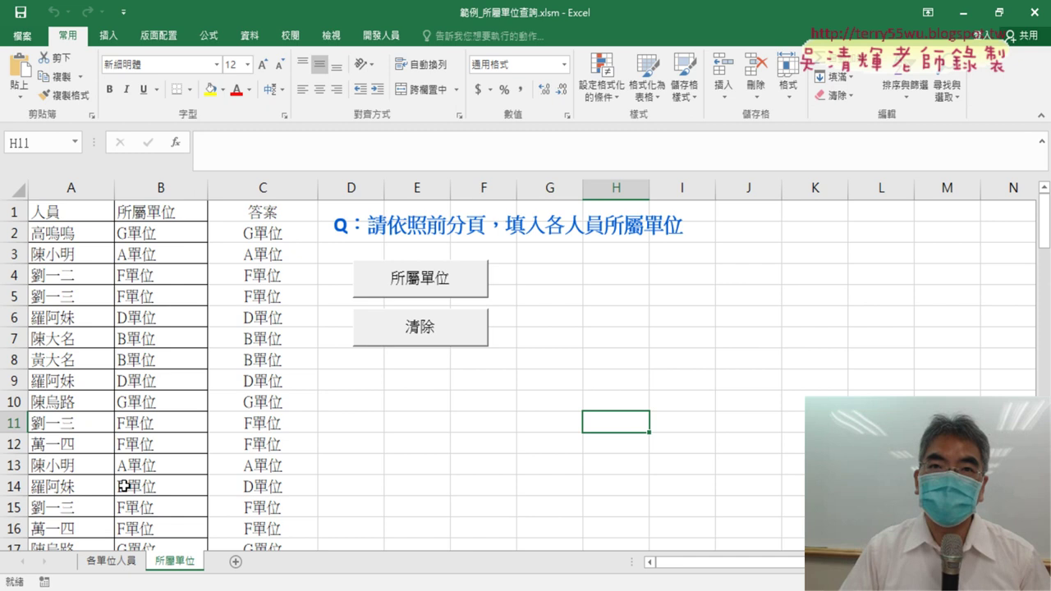
pyautogui.click(386, 340)
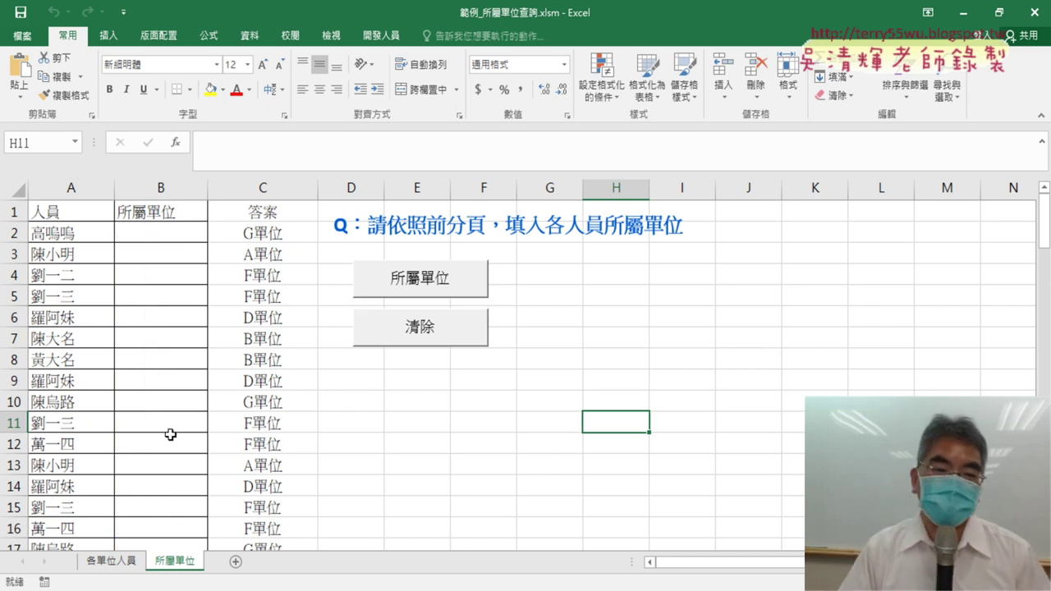
pyautogui.click(432, 279)
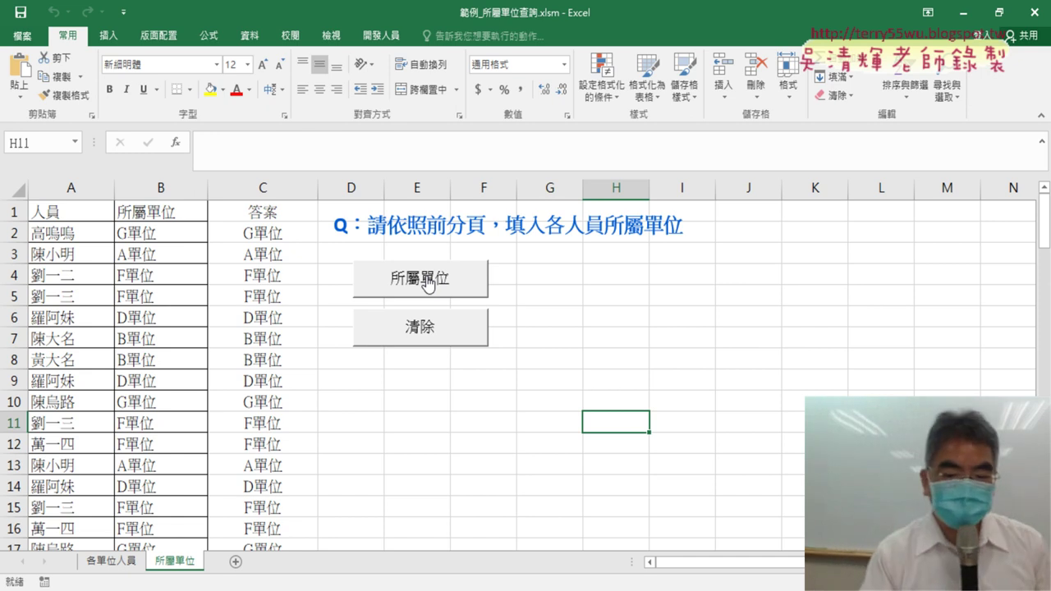
pyautogui.click(426, 283)
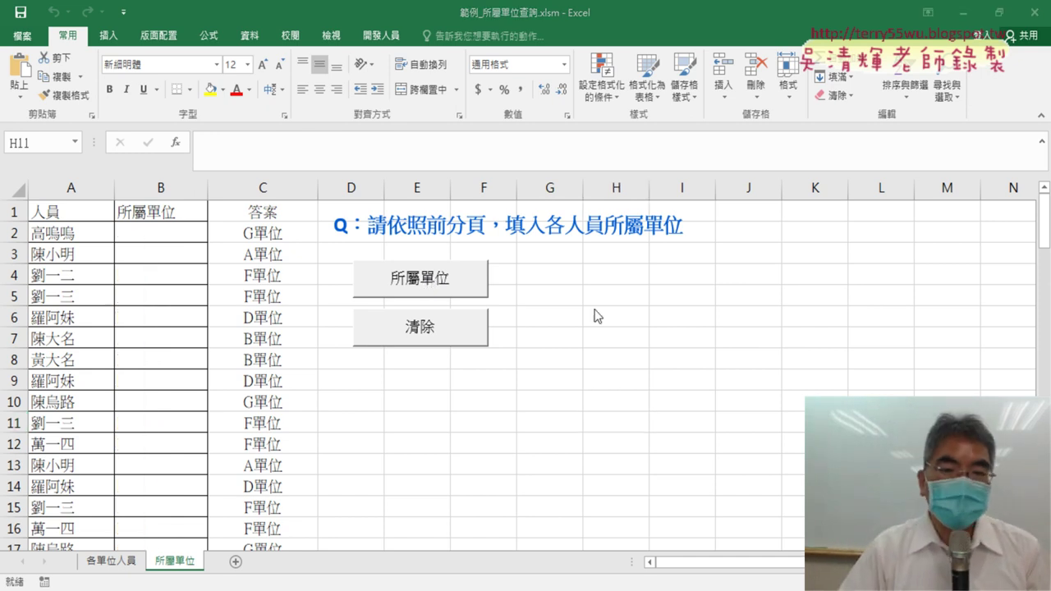
pyautogui.click(447, 283)
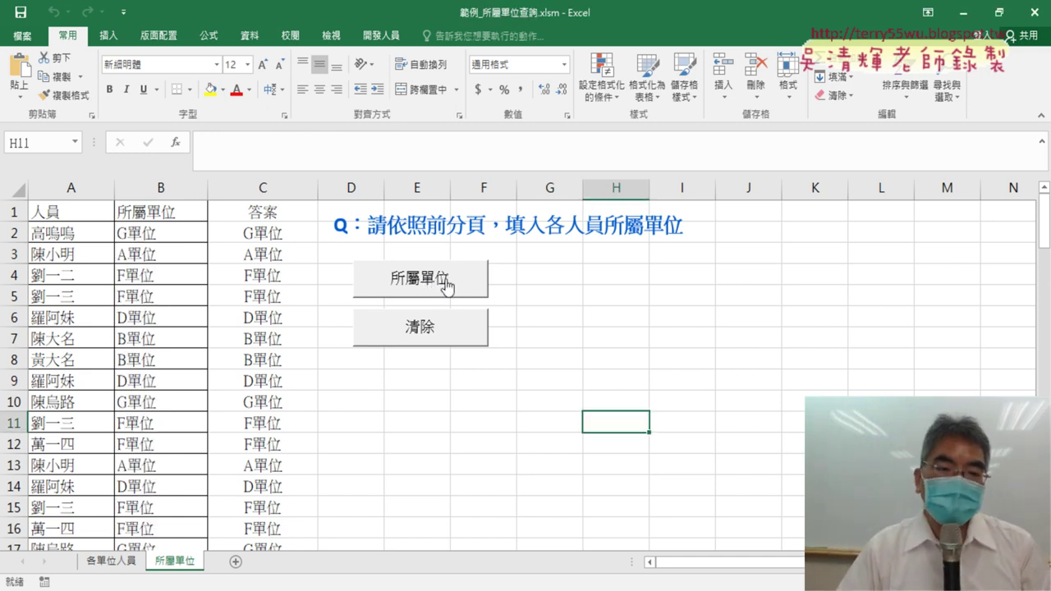
pyautogui.click(167, 235)
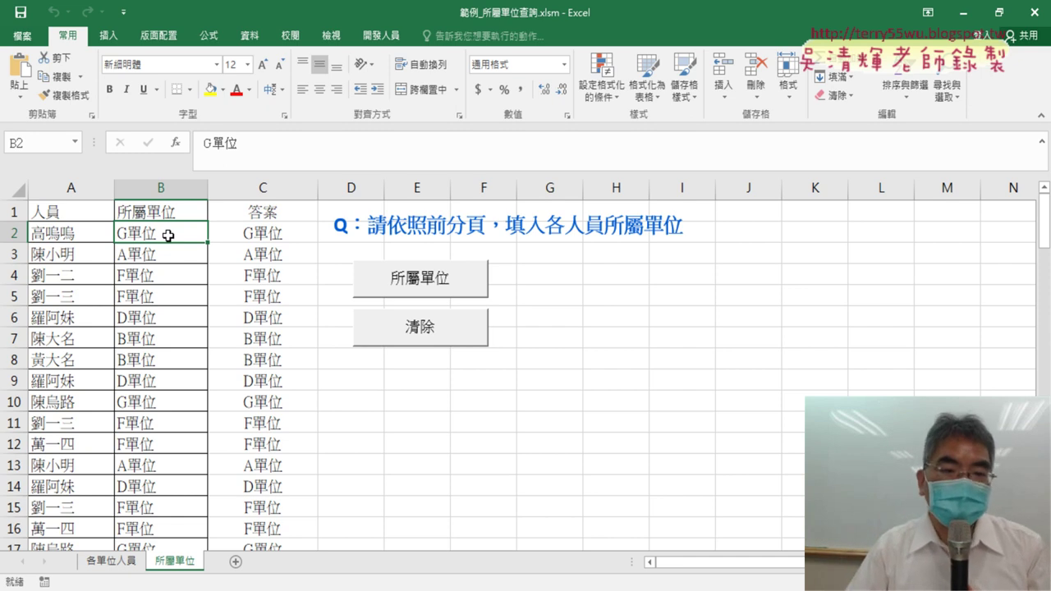
pyautogui.click(411, 333)
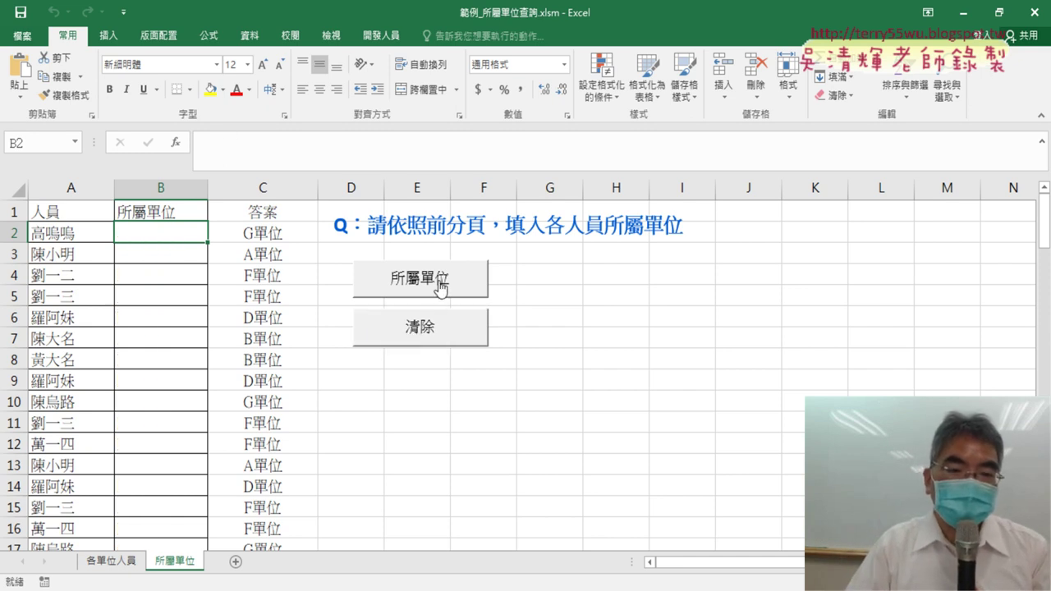
# Step: Open the Visual Basic editor from the Developer tab to view Module1's code
pyautogui.click(377, 37)
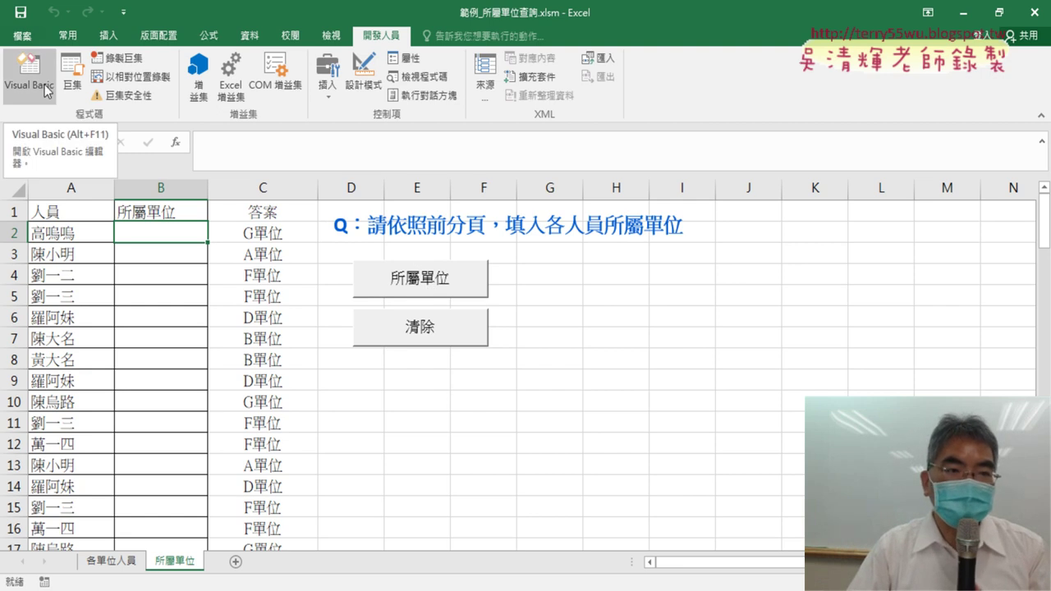
pyautogui.click(47, 91)
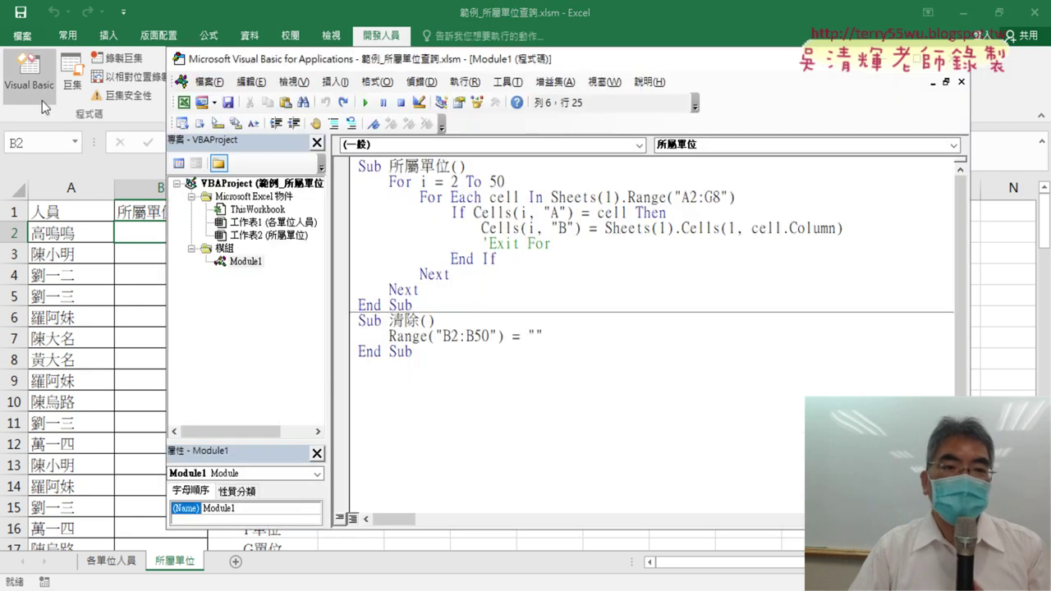
pyautogui.rightClick(238, 252)
pyautogui.moveTo(305, 324)
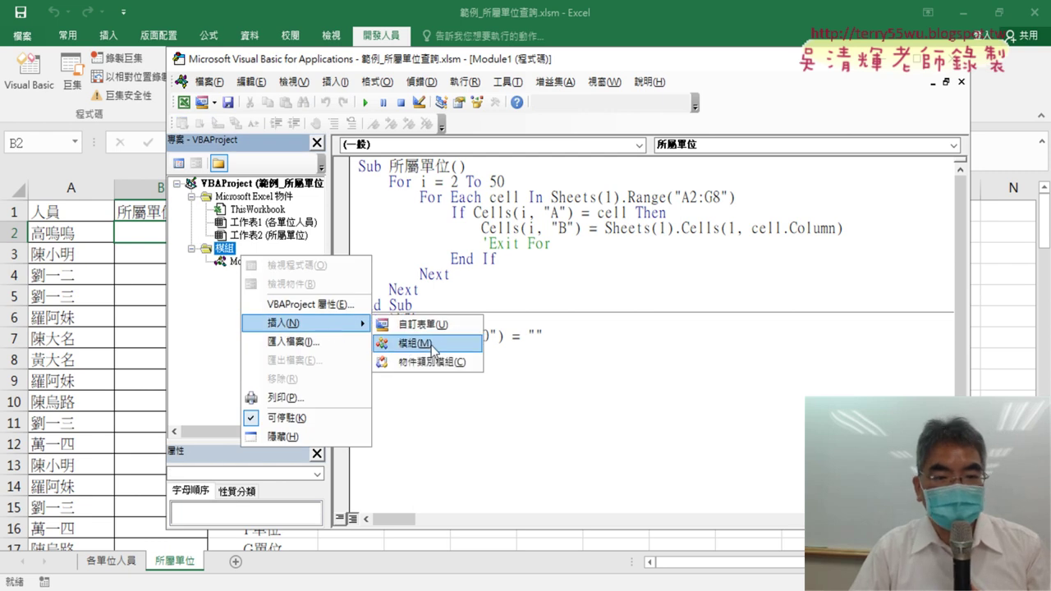
pyautogui.click(227, 275)
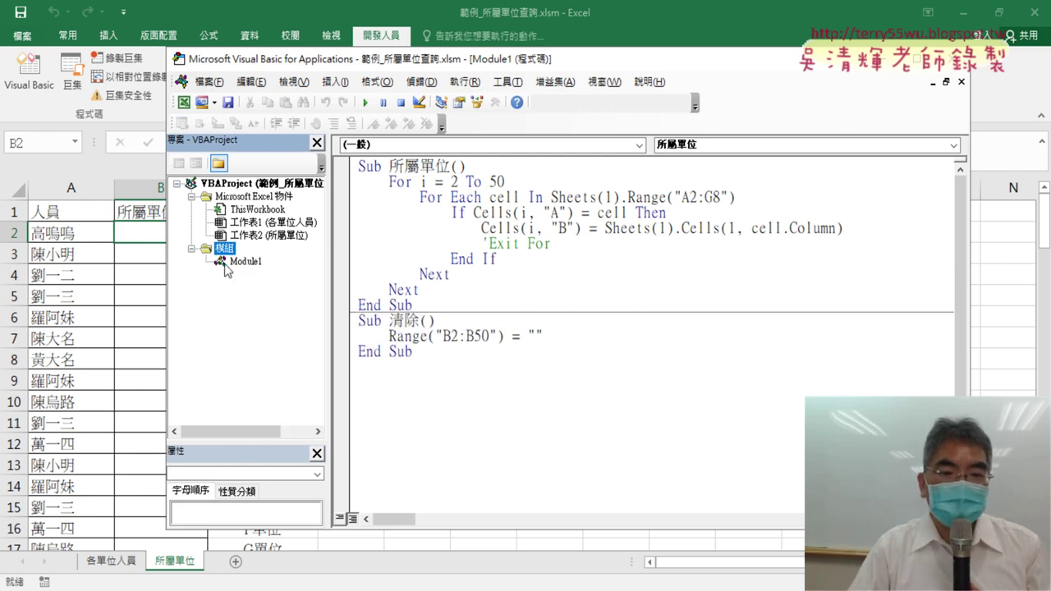
# Step: Delete the lookup code under Sub 所屬單位, leaving an empty Sub with an indented blank line
pyautogui.moveTo(452, 166); pyautogui.dragTo(456, 411)
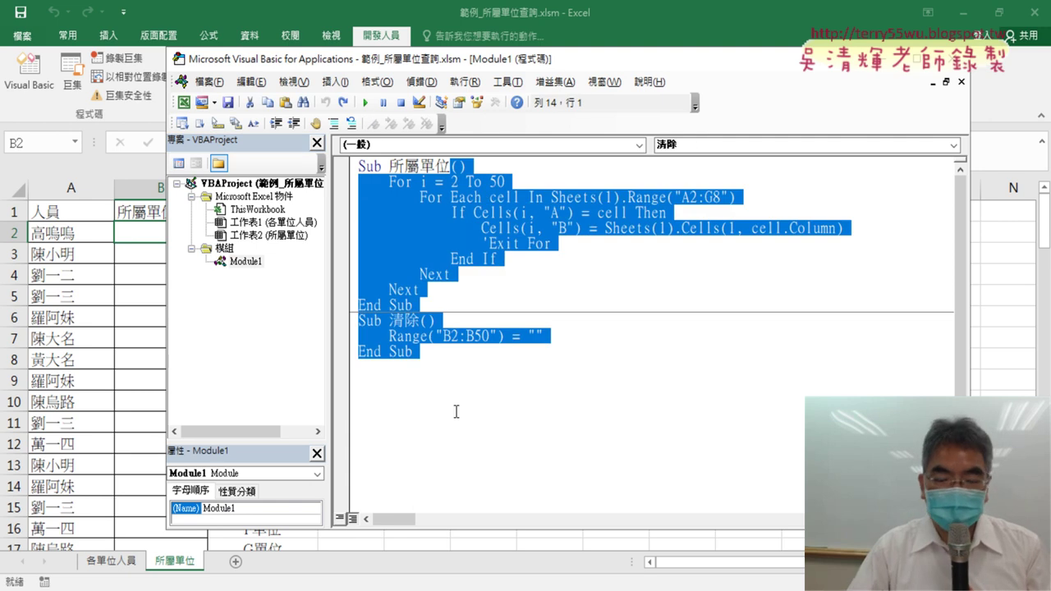
pyautogui.press('Delete')
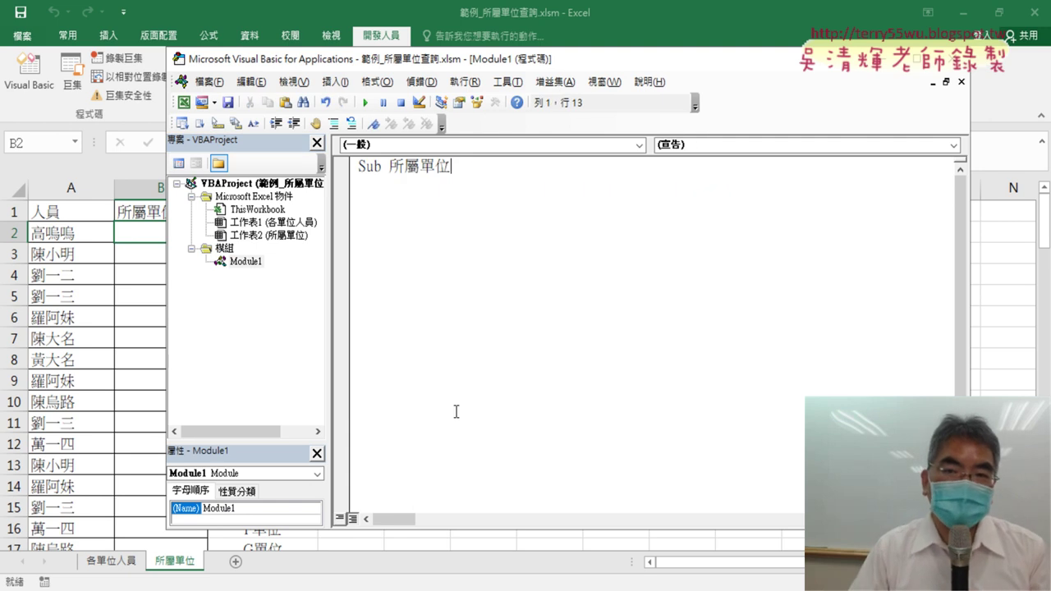
pyautogui.moveTo(466, 59); pyautogui.dragTo(801, 97)
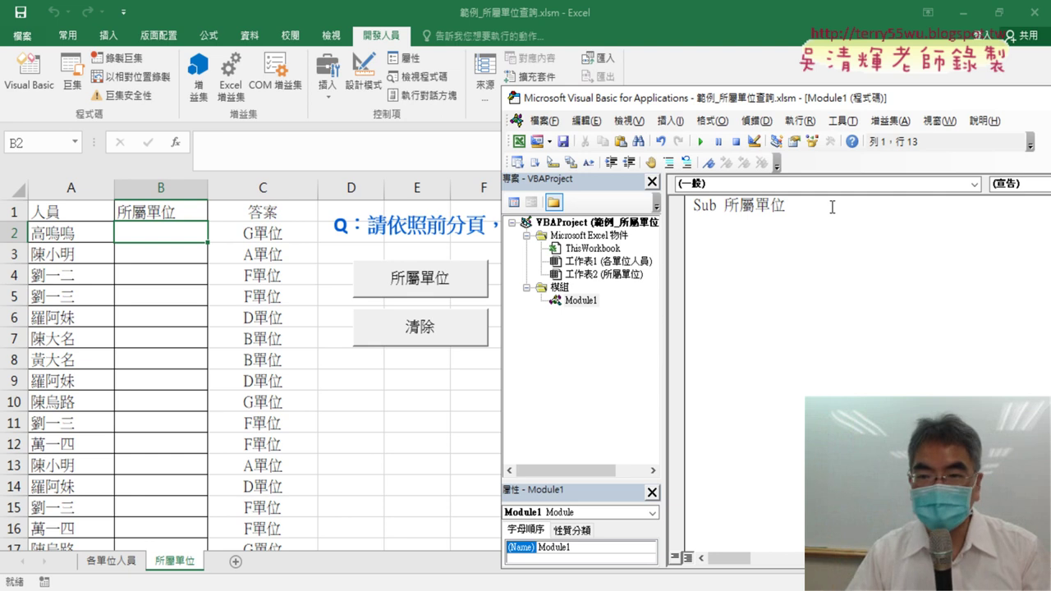
pyautogui.press('Return')
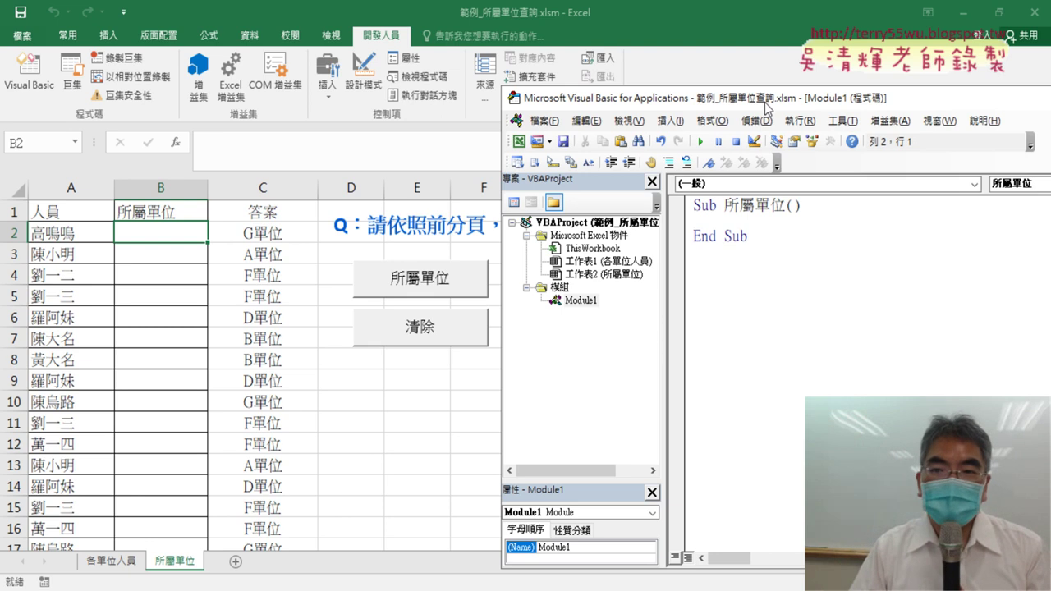
pyautogui.moveTo(766, 102); pyautogui.dragTo(499, 74)
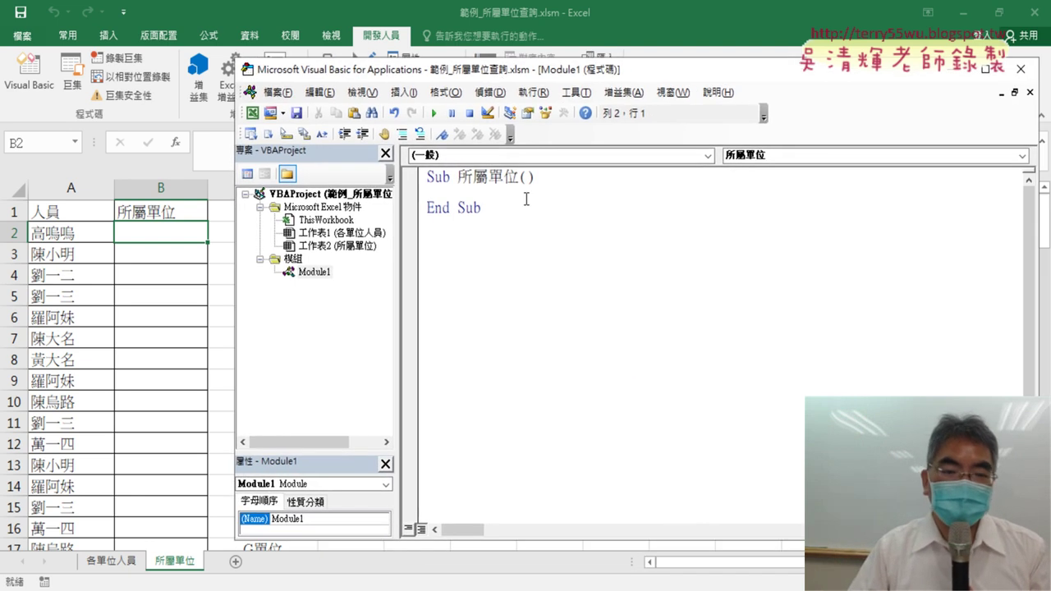
pyautogui.press('Tab')
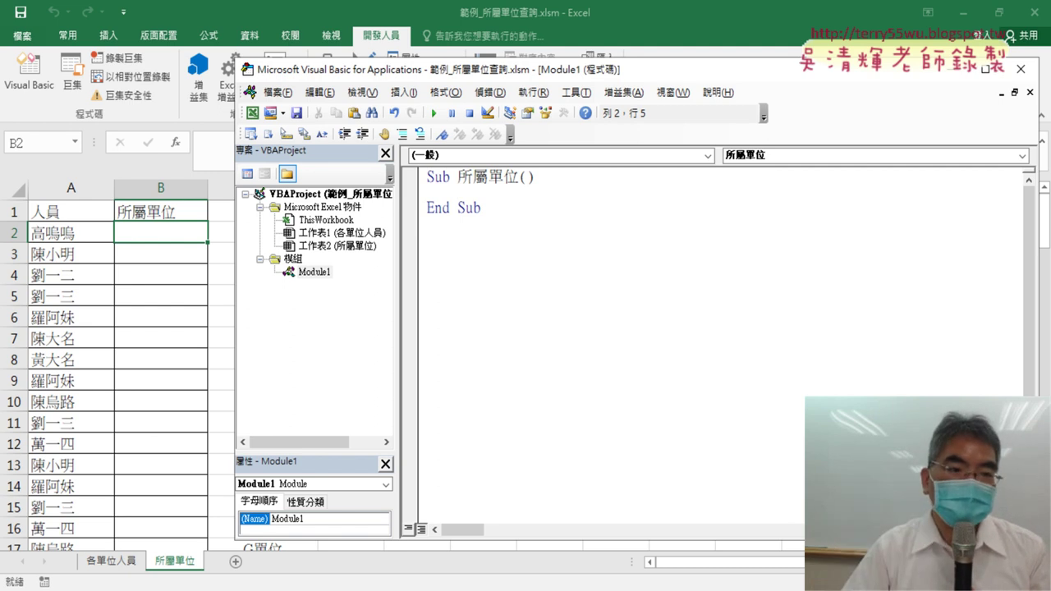
pyautogui.click(68, 233)
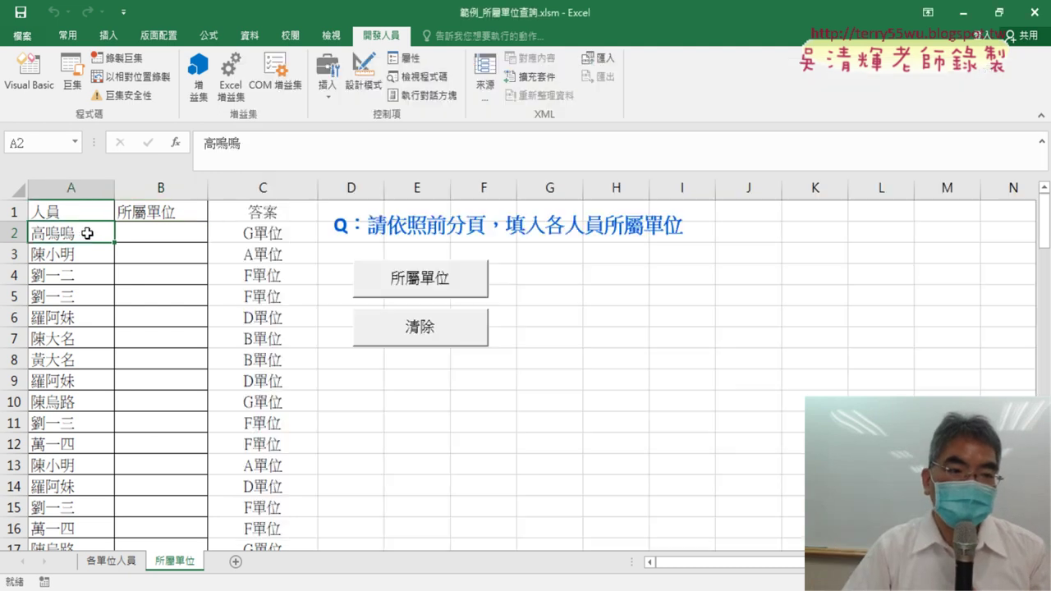
# Step: Select B2, briefly reopen the VBA editor, then switch to the 各單位人員 sheet
pyautogui.click(140, 232)
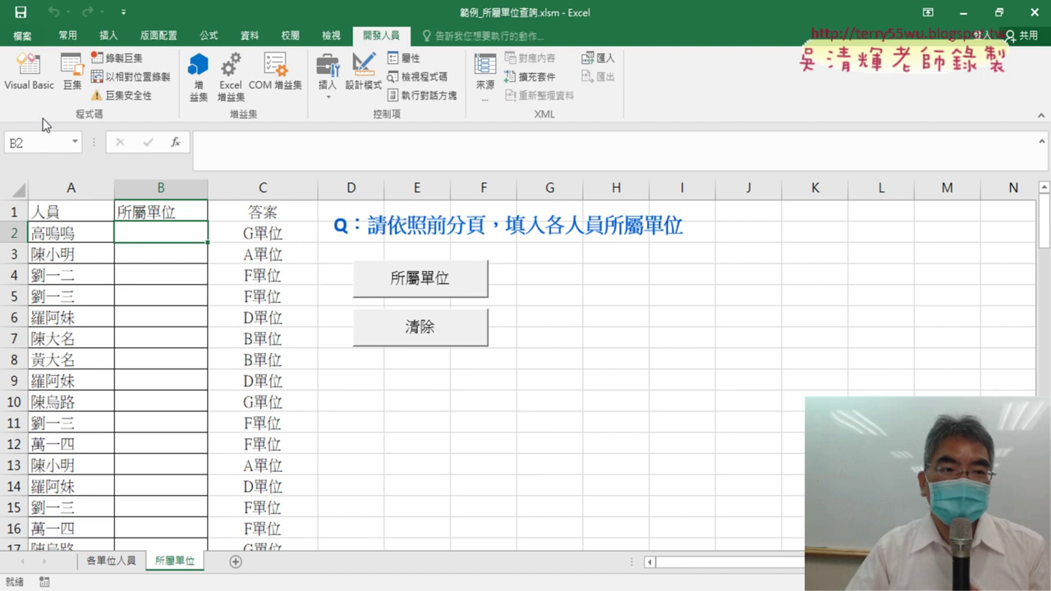
pyautogui.click(29, 73)
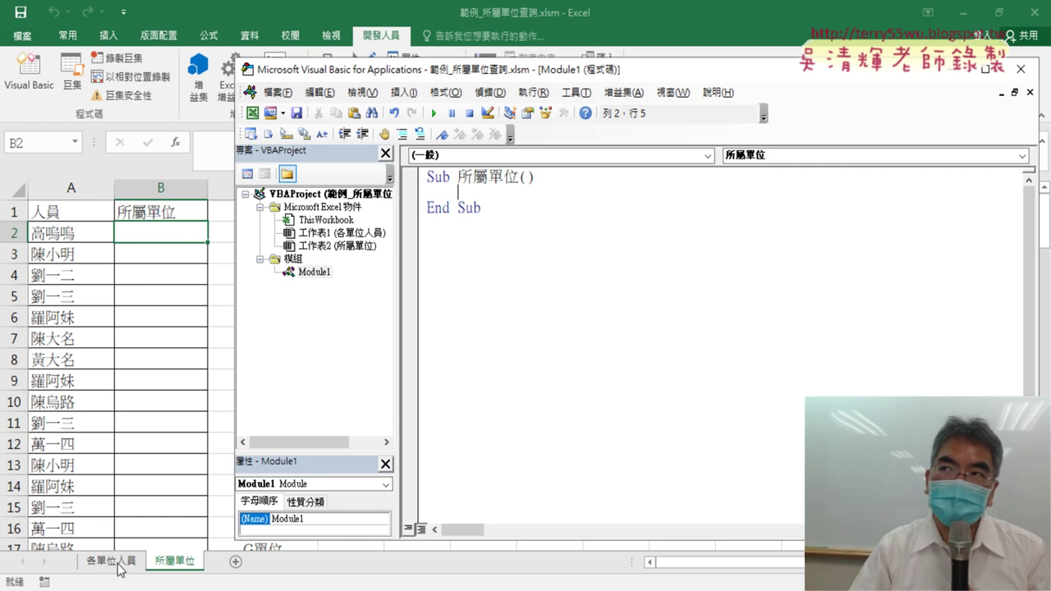
pyautogui.click(179, 416)
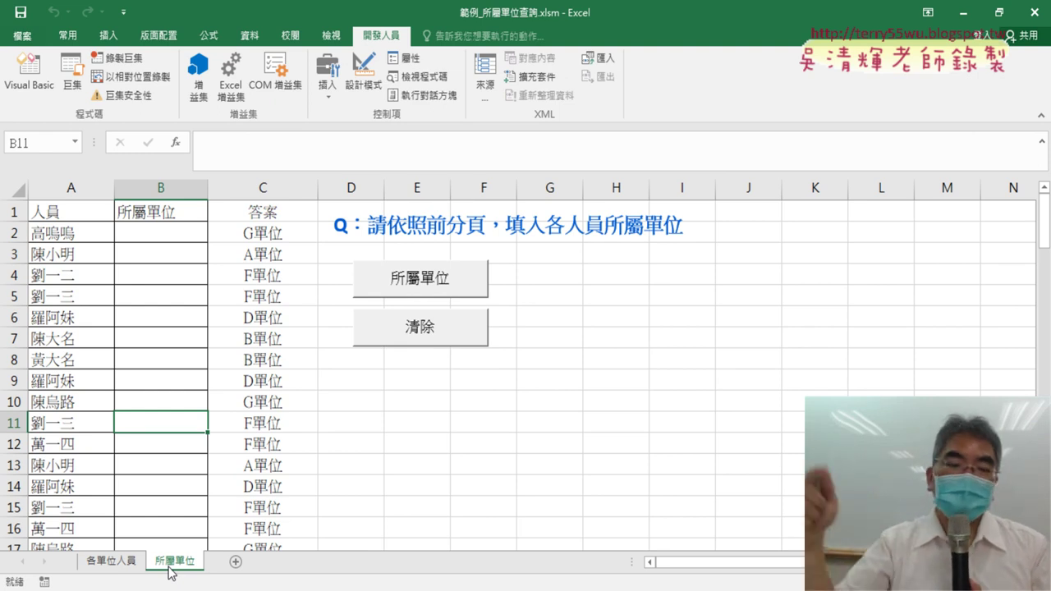
pyautogui.click(112, 562)
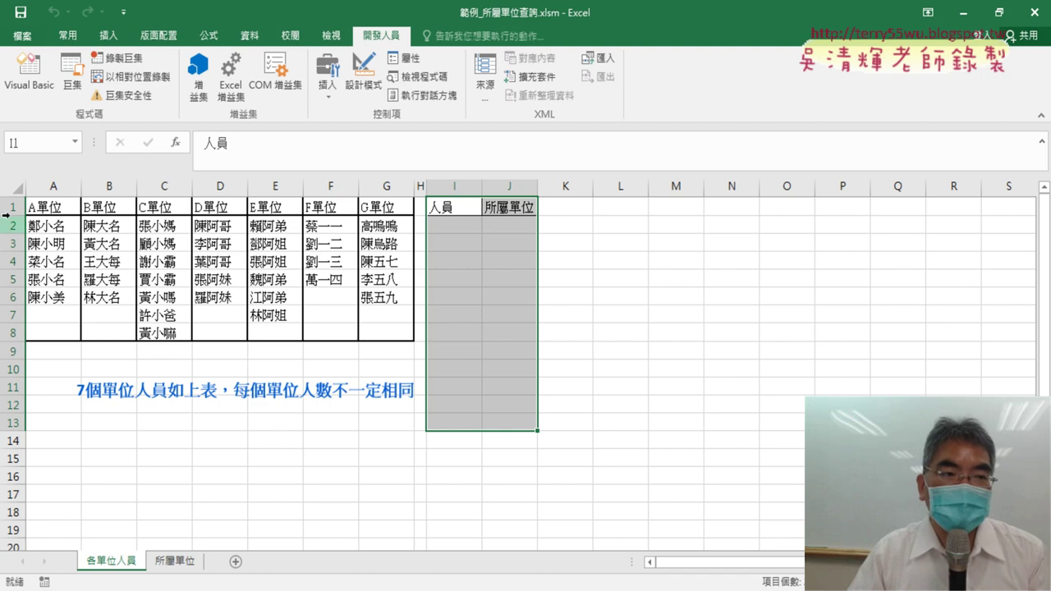
# Step: Outline the unit table in red, circle the G單位 heading, then select the names in A2:G8
pyautogui.click(29, 72)
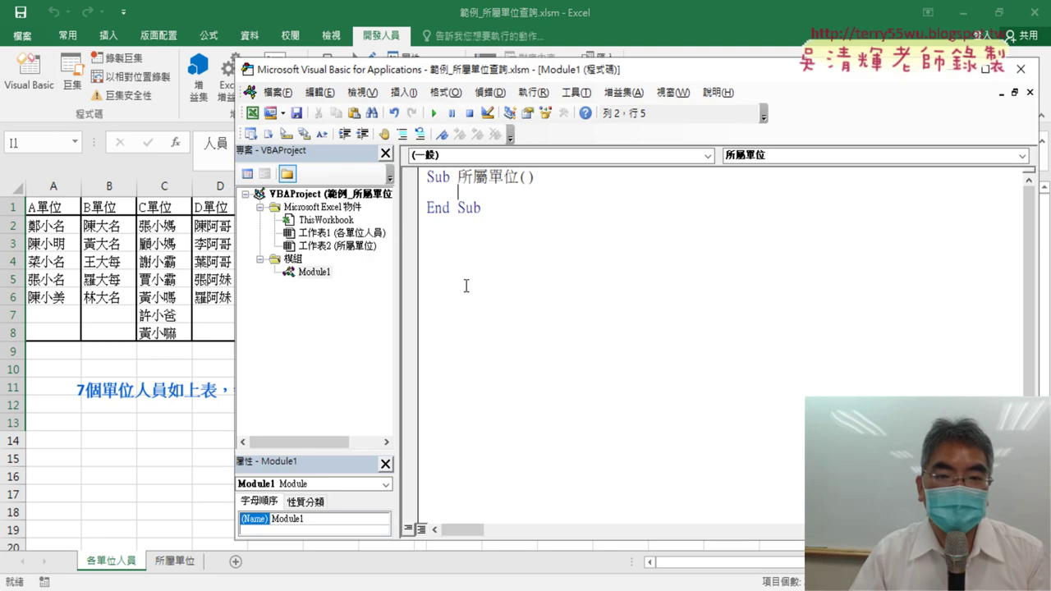
pyautogui.moveTo(421, 76); pyautogui.dragTo(613, 68)
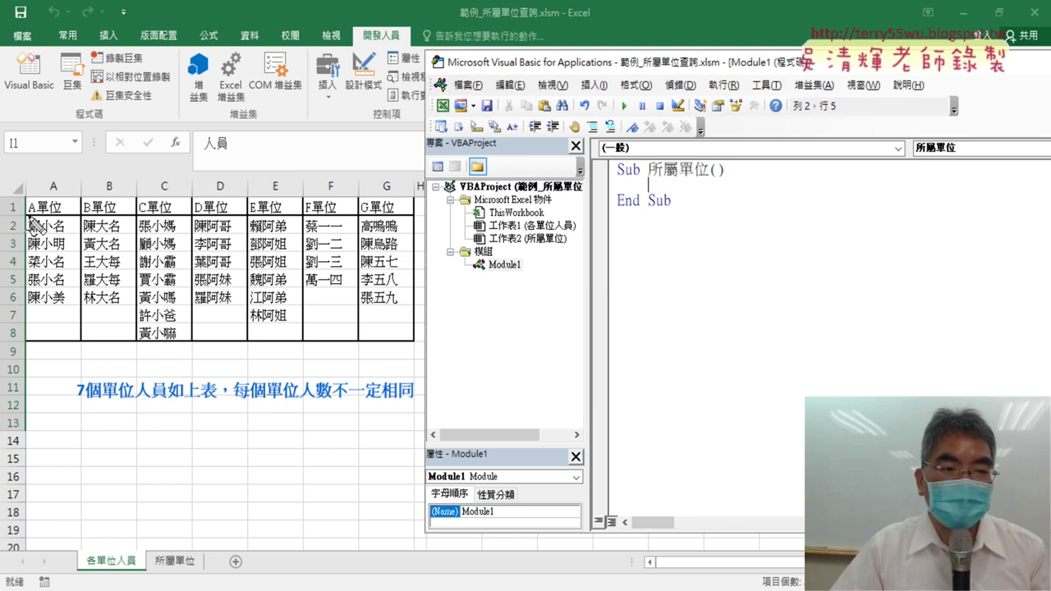
pyautogui.moveTo(26, 219); pyautogui.dragTo(27, 337)
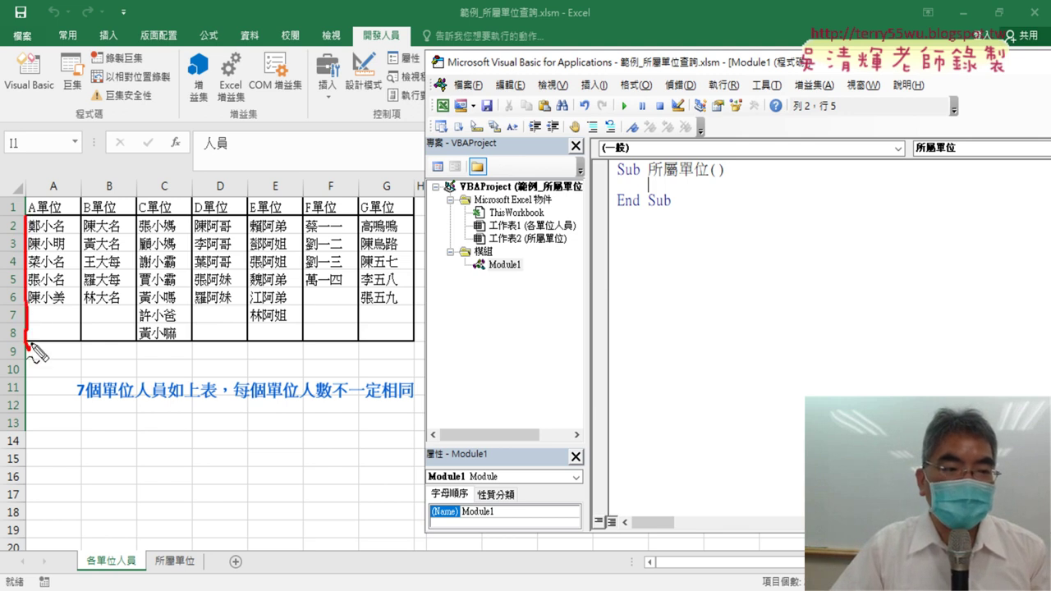
pyautogui.moveTo(30, 219)
pyautogui.mouseDown()
pyautogui.moveTo(408, 220)
pyautogui.moveTo(402, 330)
pyautogui.mouseUp()
pyautogui.moveTo(29, 336); pyautogui.dragTo(402, 335)
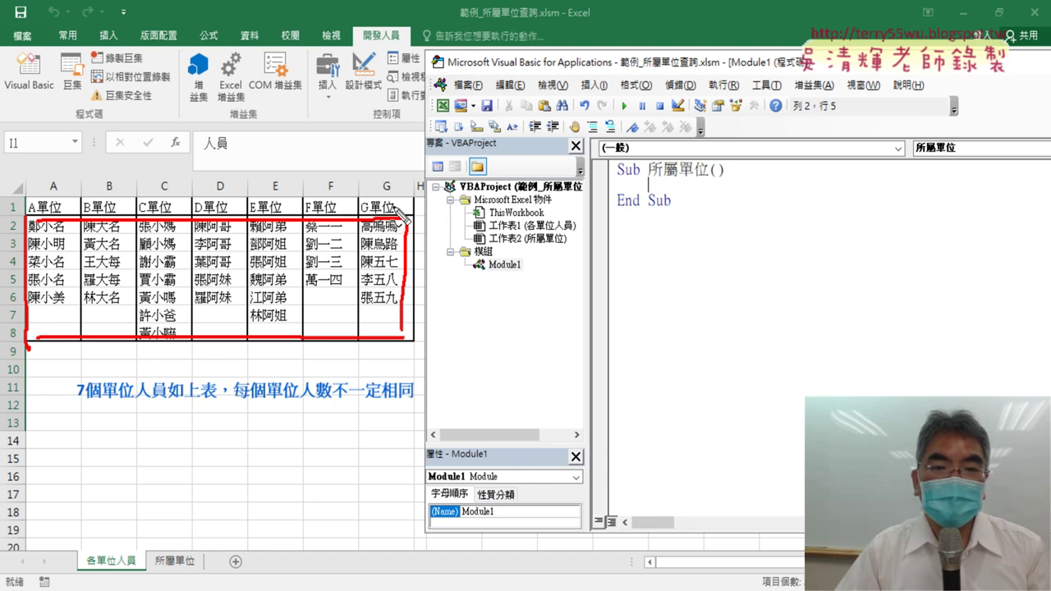
pyautogui.moveTo(367, 215)
pyautogui.mouseDown()
pyautogui.moveTo(415, 205)
pyautogui.moveTo(402, 230)
pyautogui.moveTo(393, 221)
pyautogui.mouseUp()
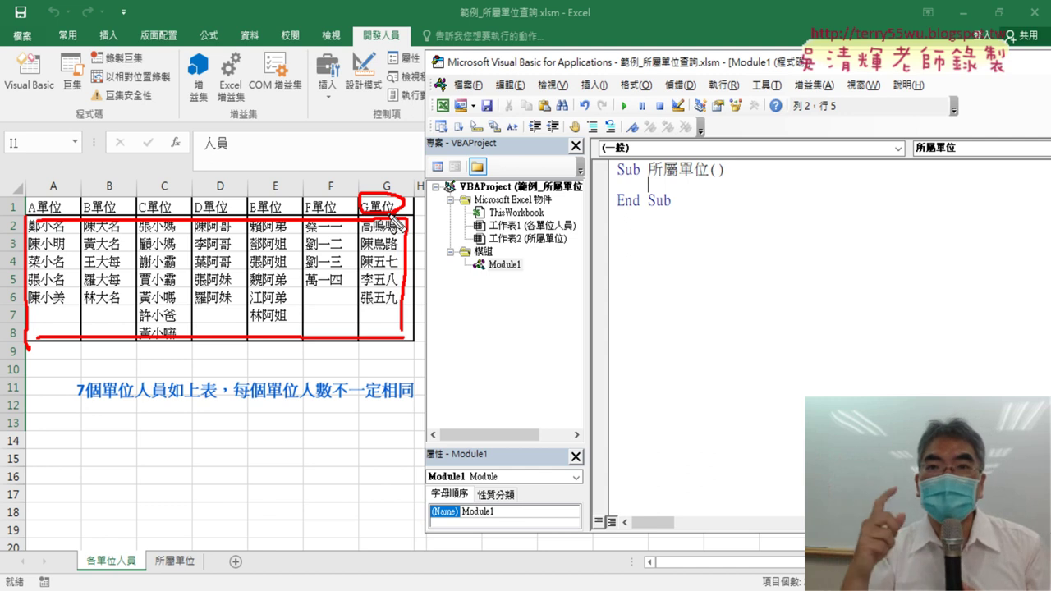
pyautogui.press('Escape')
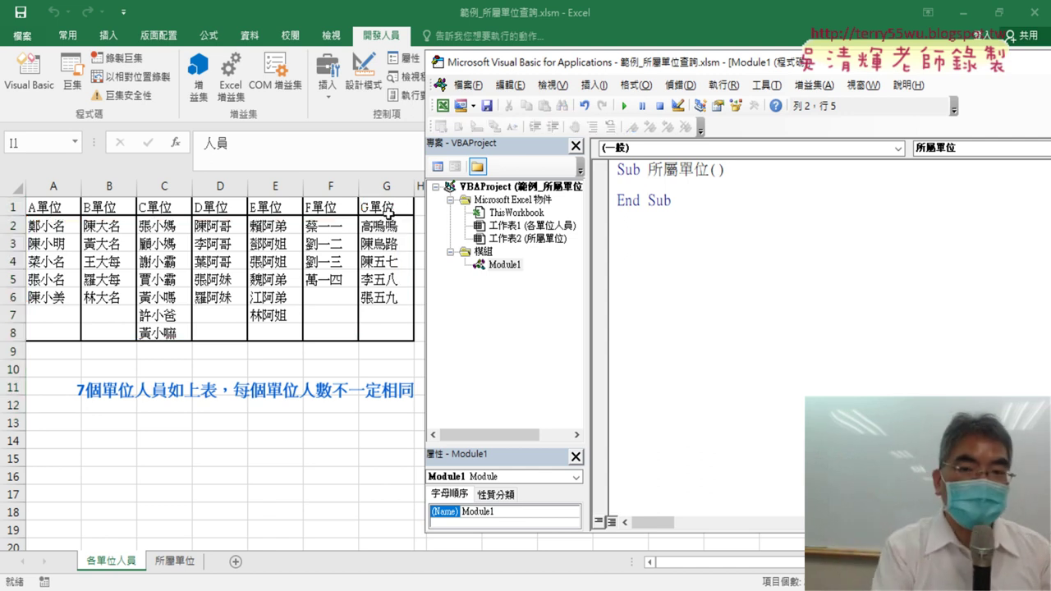
pyautogui.moveTo(45, 226); pyautogui.dragTo(404, 334)
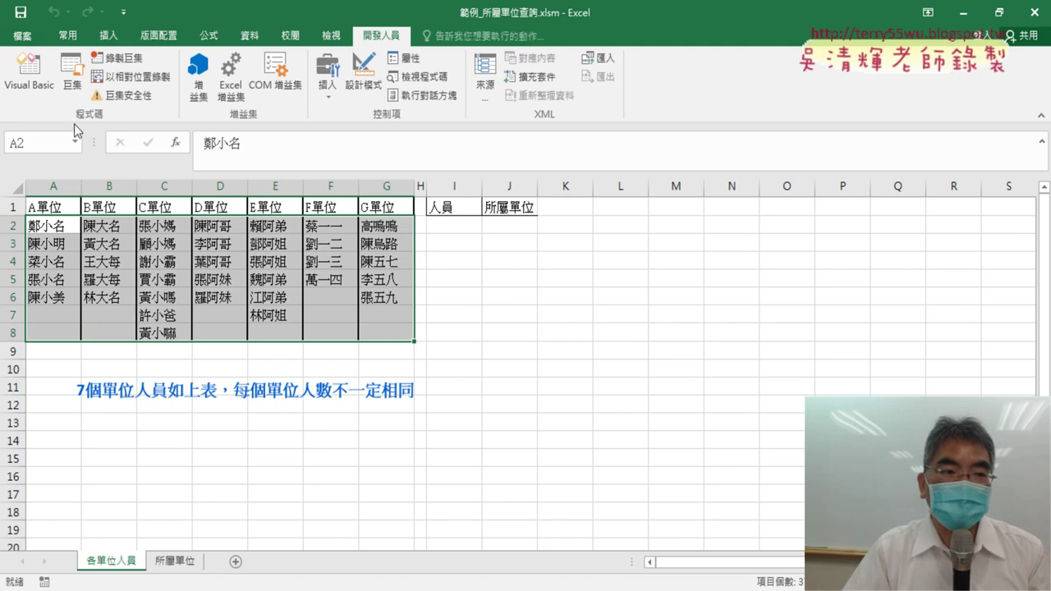
# Step: Write nested loops For i = 2 To 8 and For j = 1 To 7 with their Next lines
pyautogui.click(29, 72)
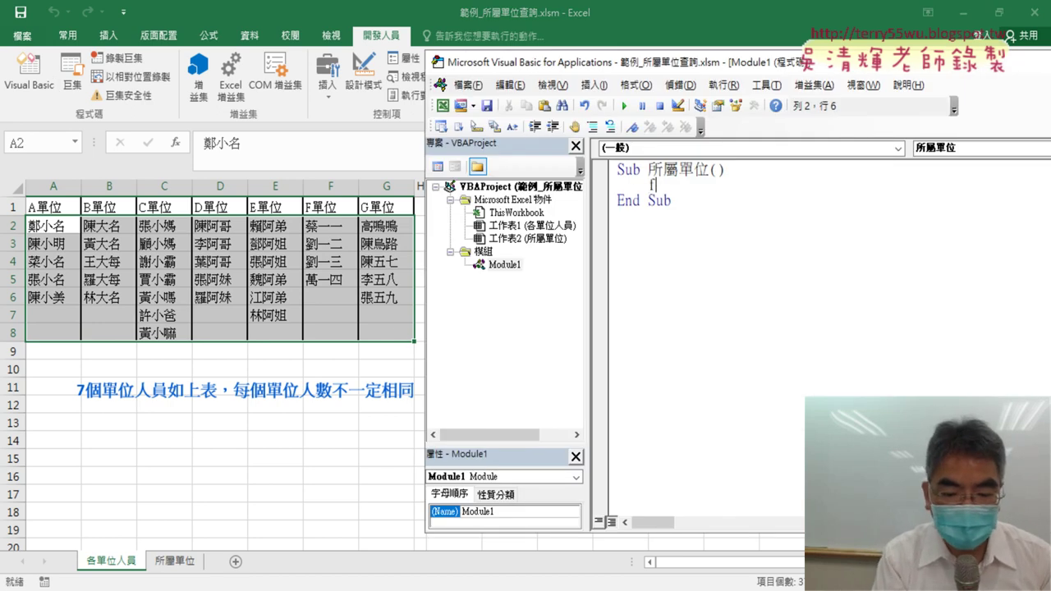
pyautogui.write('or i')
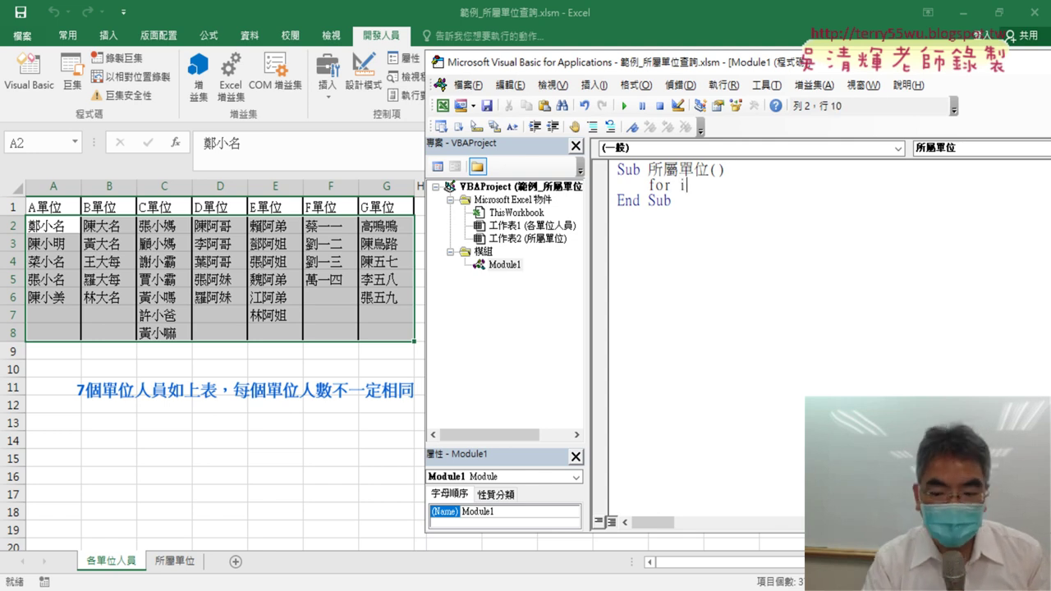
pyautogui.write('=2 to')
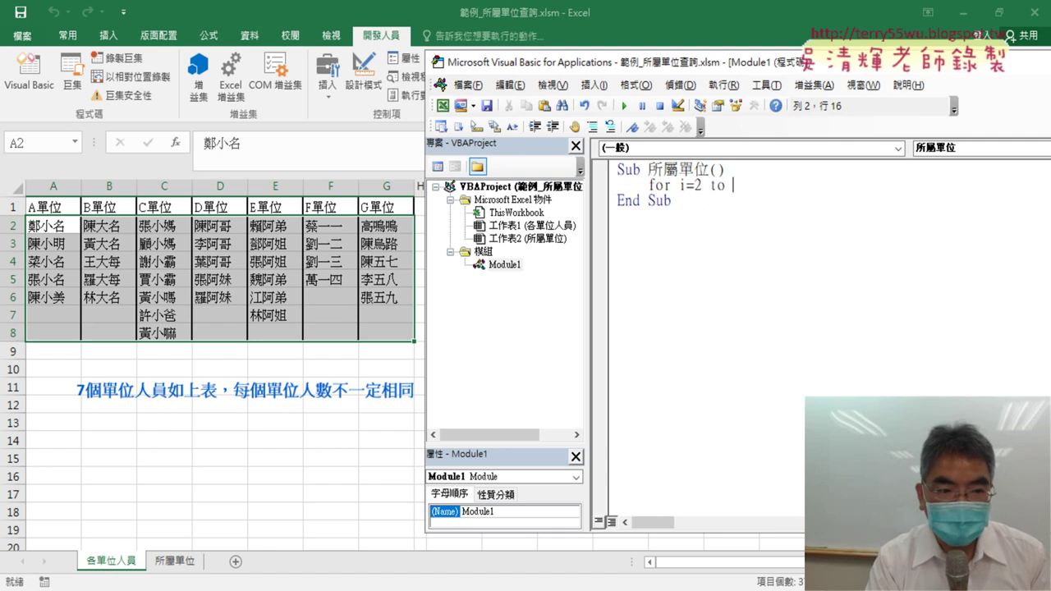
pyautogui.write('8')
pyautogui.press('Return')
pyautogui.press('Return')
pyautogui.write('Next')
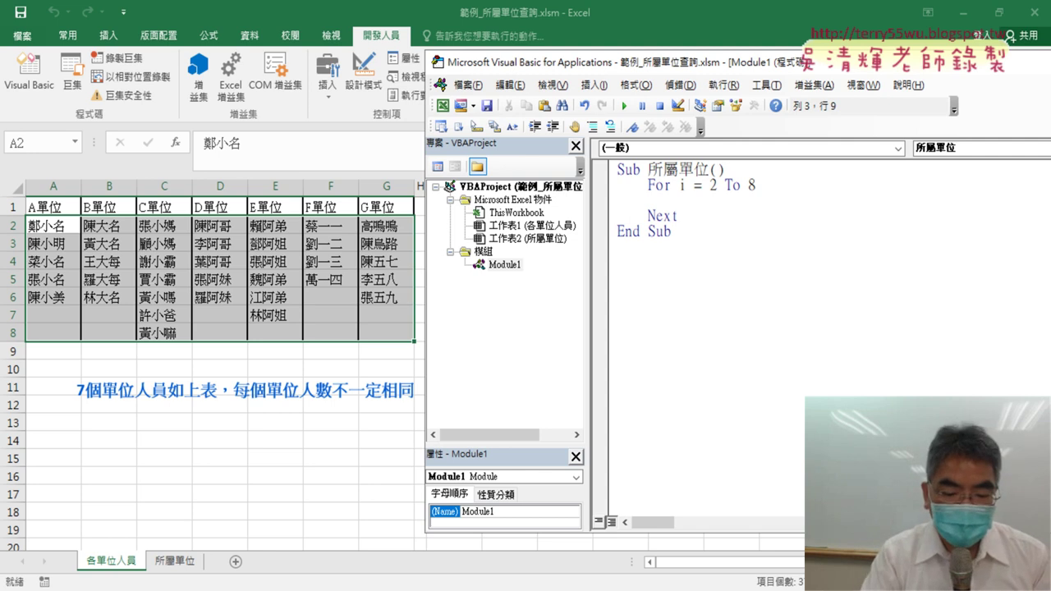
pyautogui.write('for j=1 to')
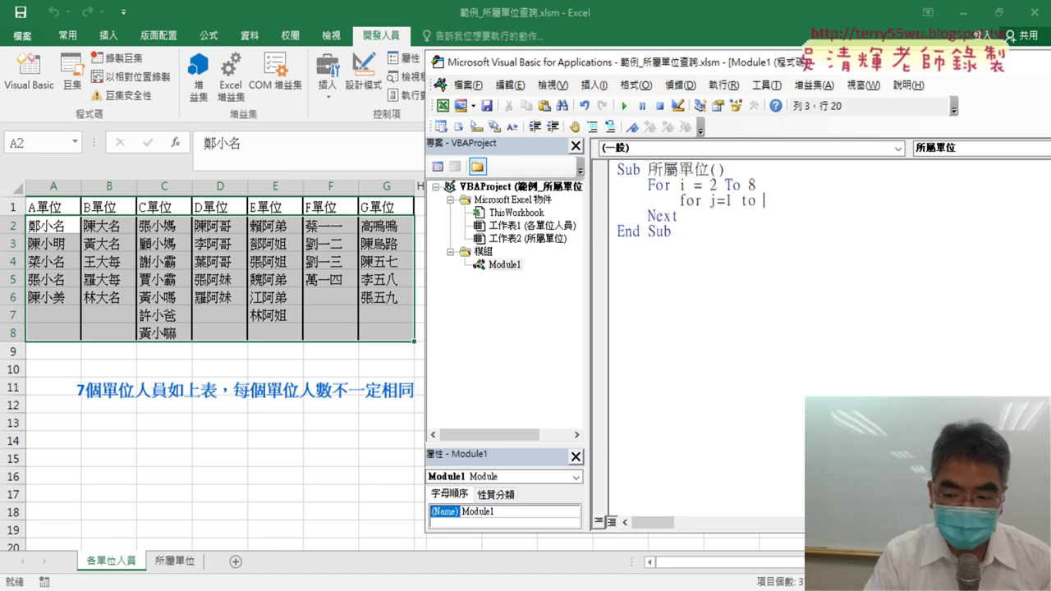
pyautogui.write('7')
pyautogui.press('Return')
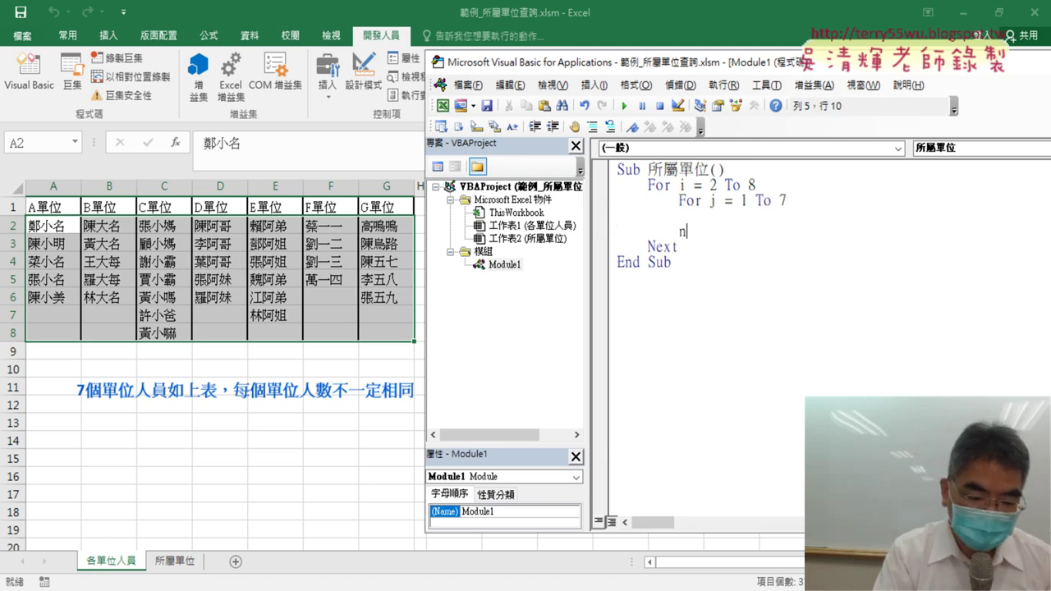
pyautogui.write('next')
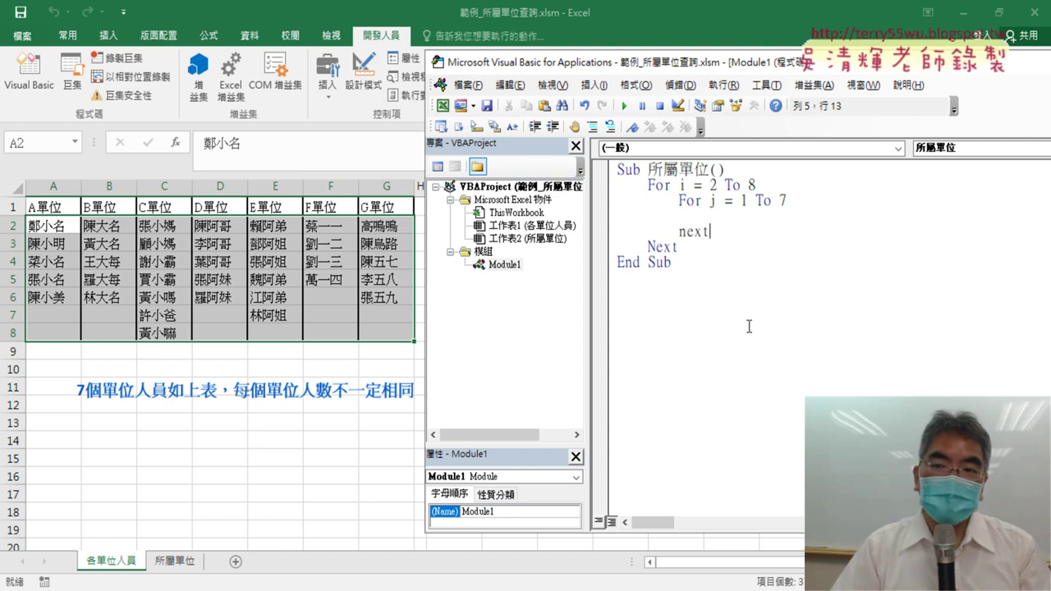
pyautogui.click(750, 324)
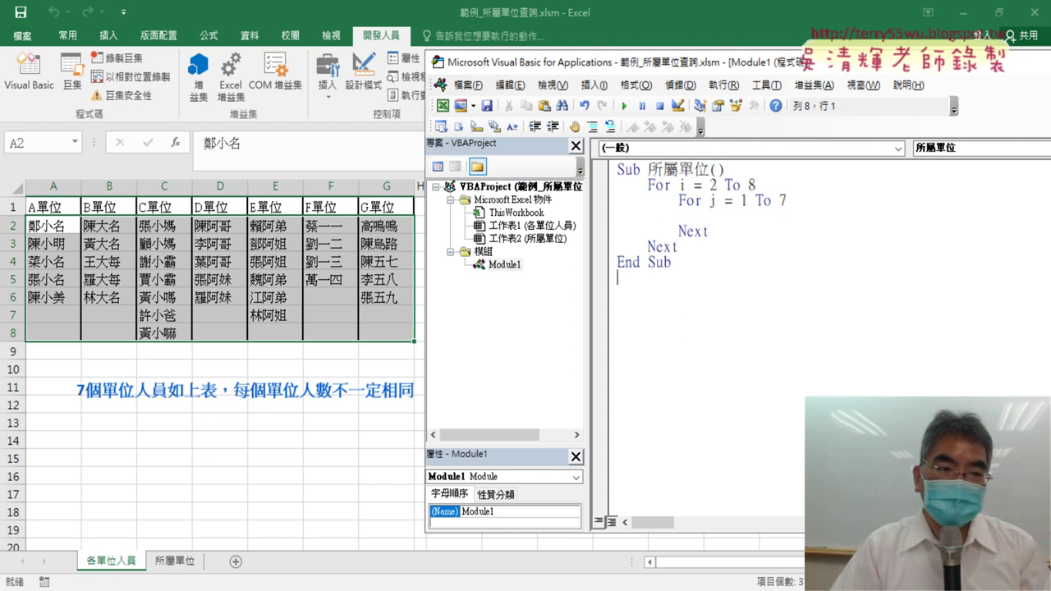
# Step: Add an indented cells(i,j) reference inside the inner loop
pyautogui.doubleClick(712, 186)
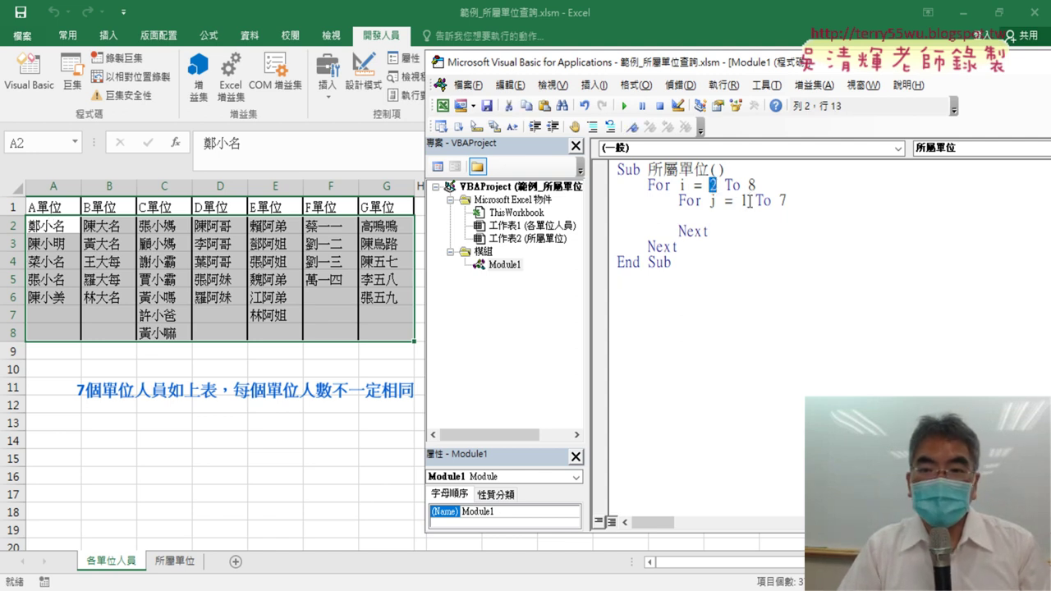
pyautogui.doubleClick(743, 200)
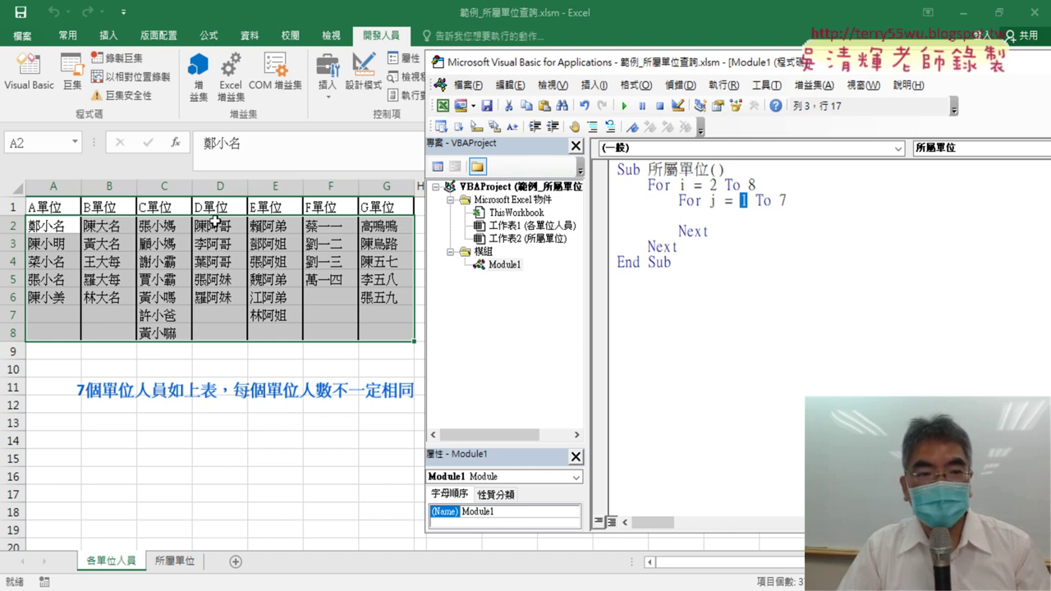
pyautogui.click(777, 221)
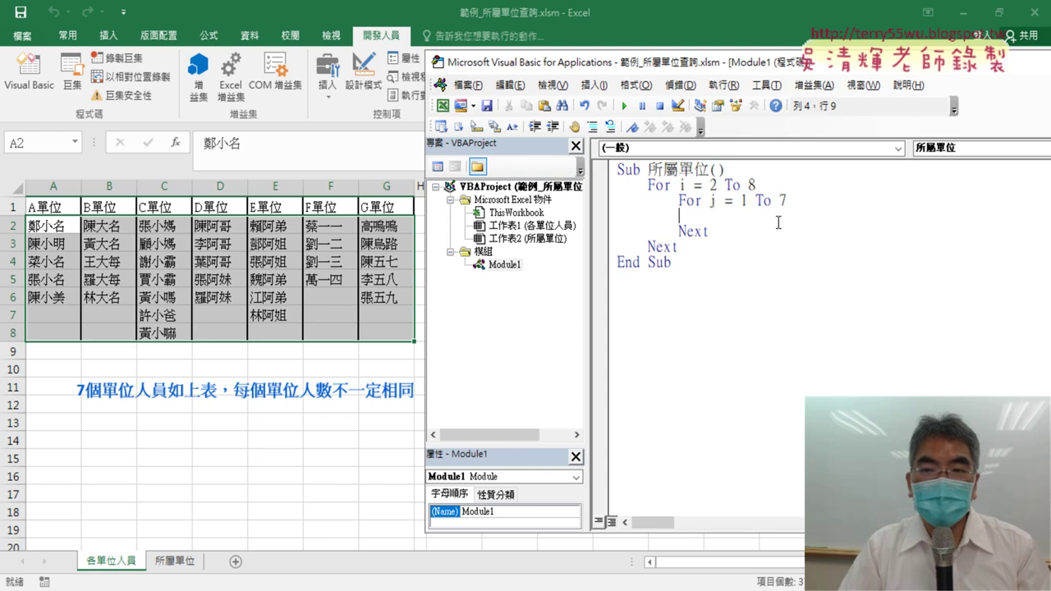
pyautogui.press('Tab')
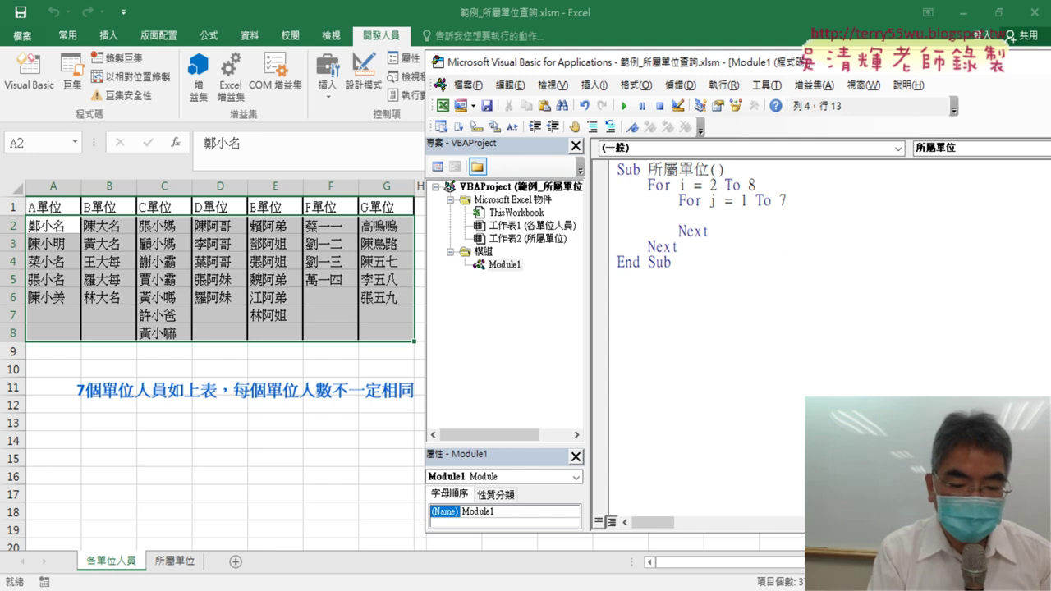
pyautogui.write('cells')
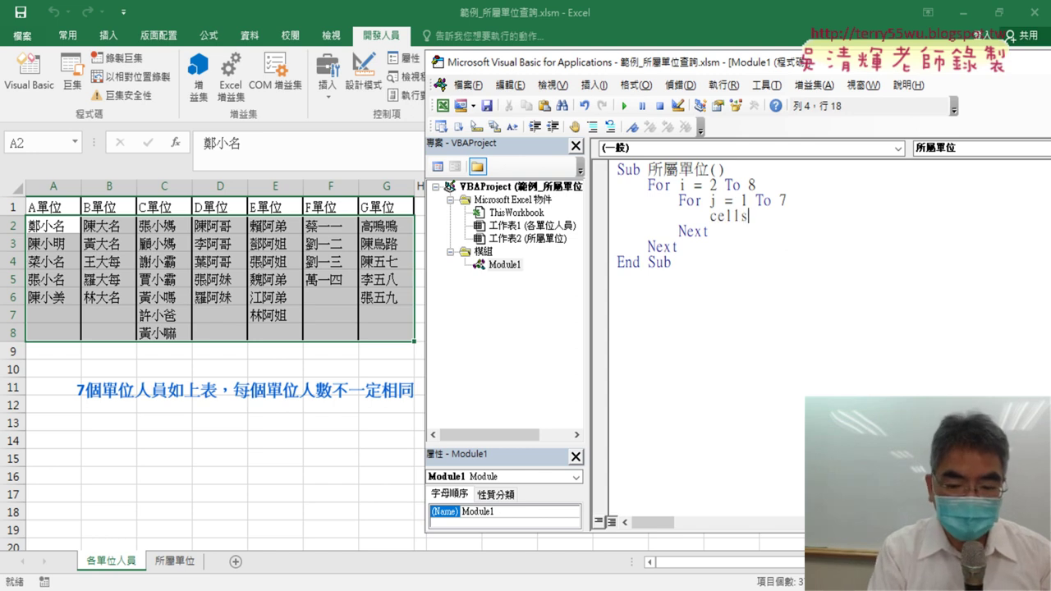
pyautogui.write('(i')
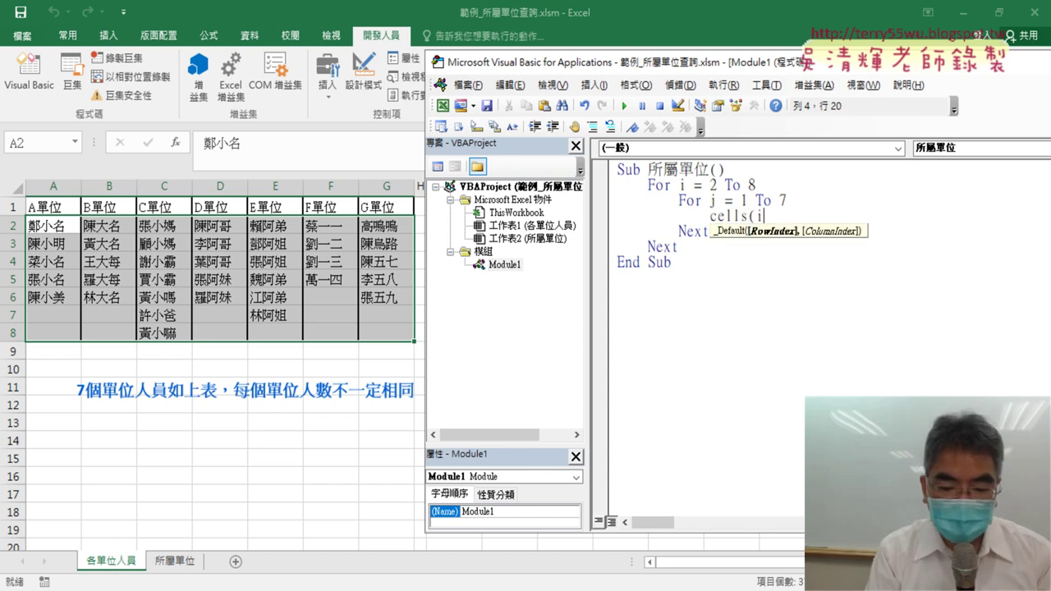
pyautogui.write(',j)')
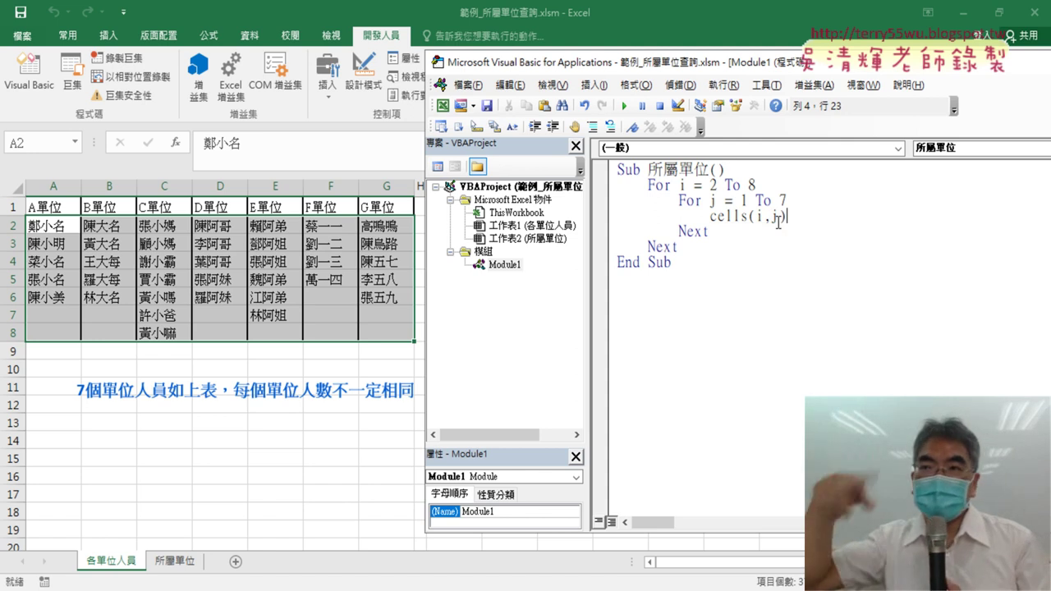
pyautogui.press('Left')
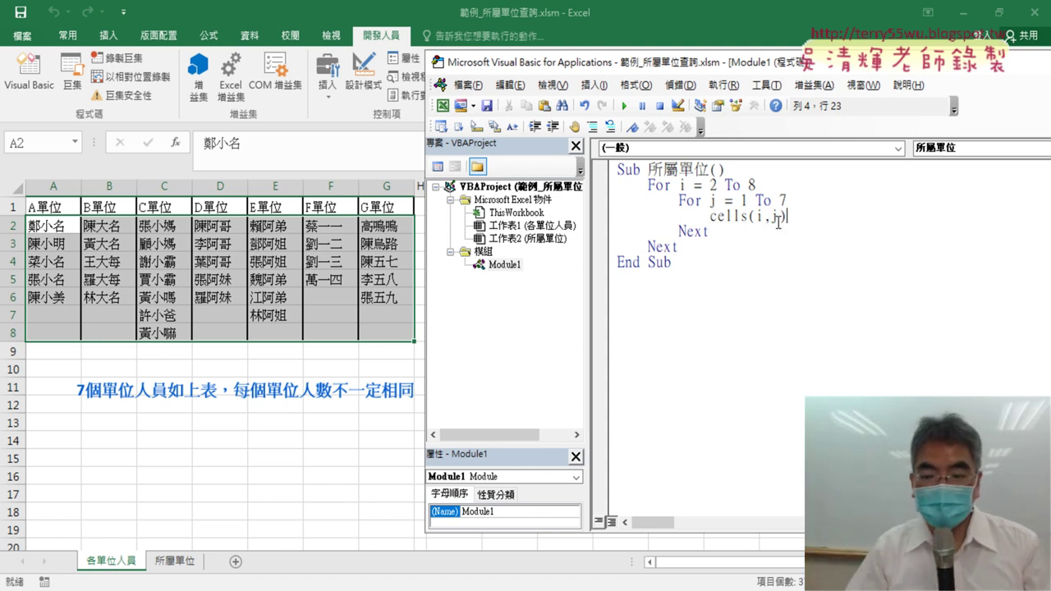
# Step: Turn the line into an if comparing cells(i,j) with cells(2,"A")
pyautogui.press('Left')
pyautogui.press('Left')
pyautogui.press('Left')
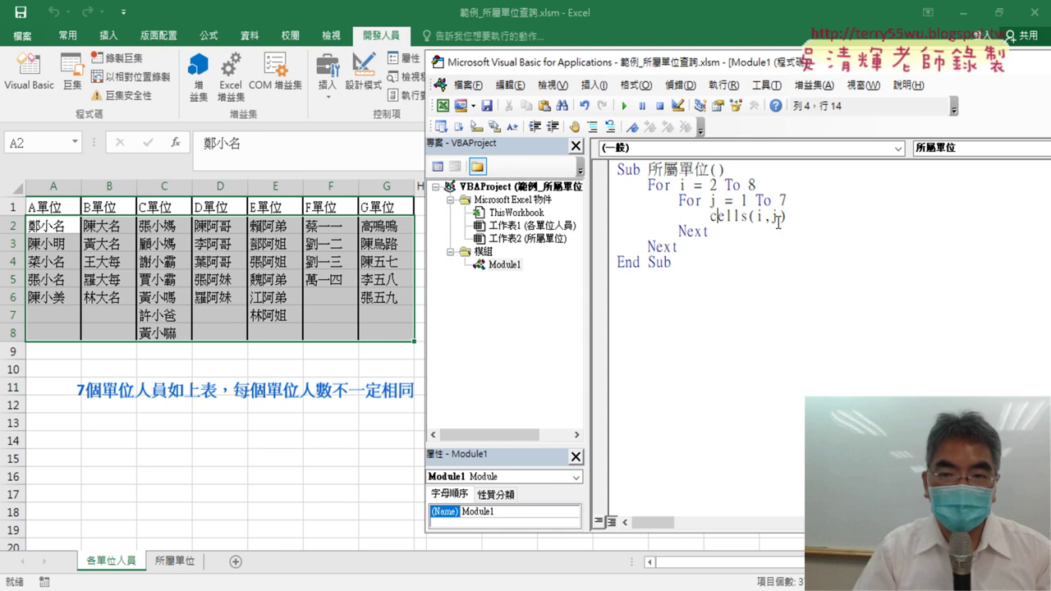
pyautogui.write('i')
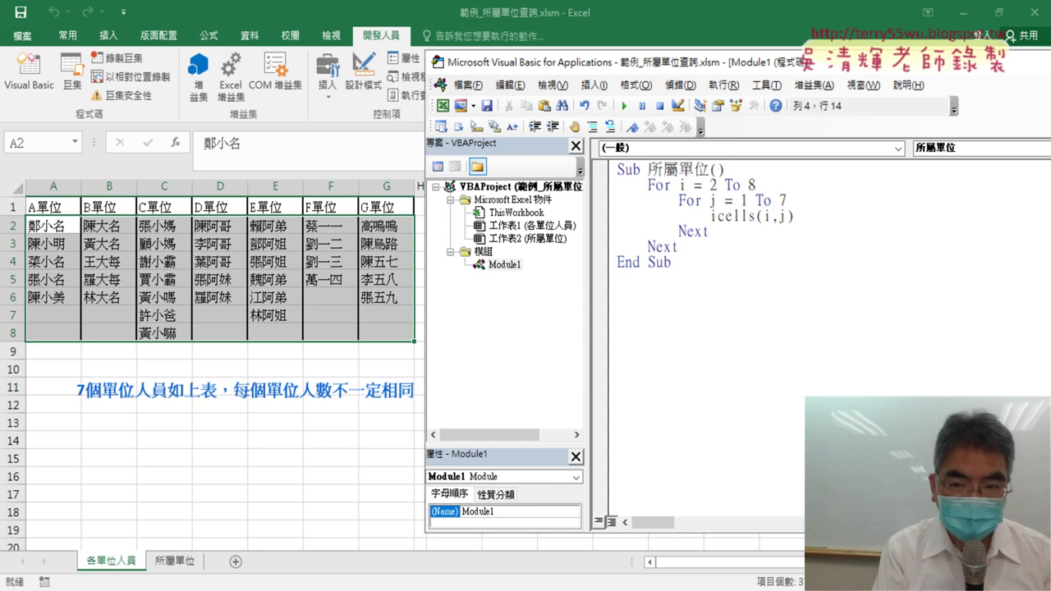
pyautogui.write('f')
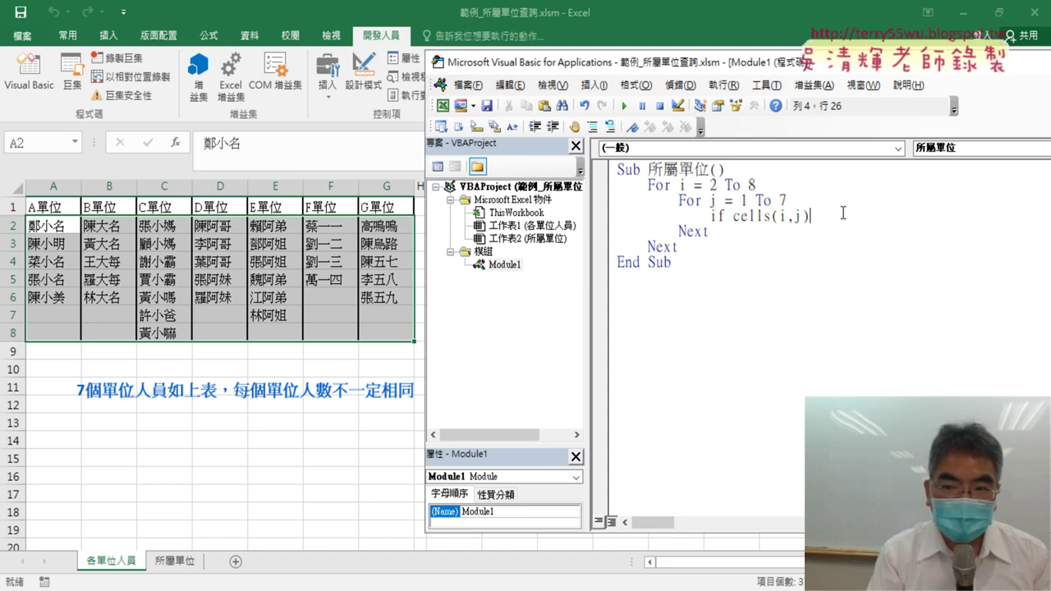
pyautogui.write('=')
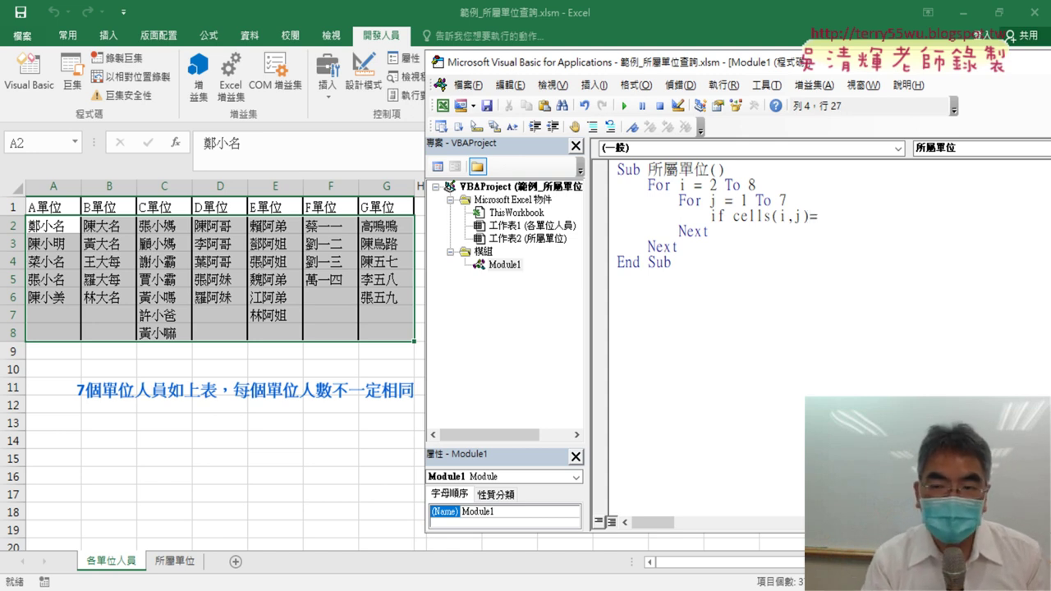
pyautogui.press('BackSpace')
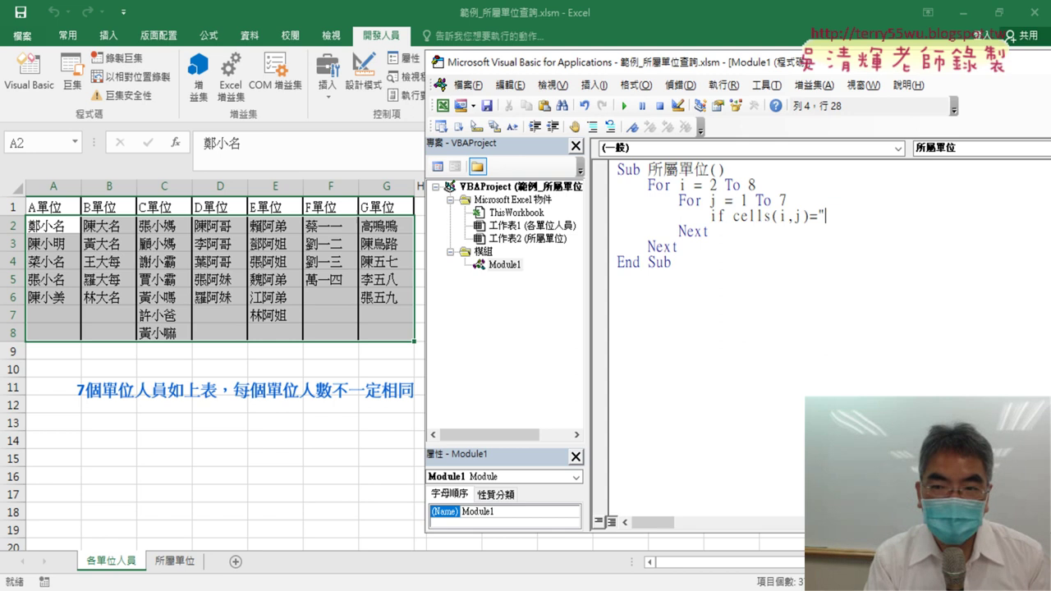
pyautogui.click(175, 562)
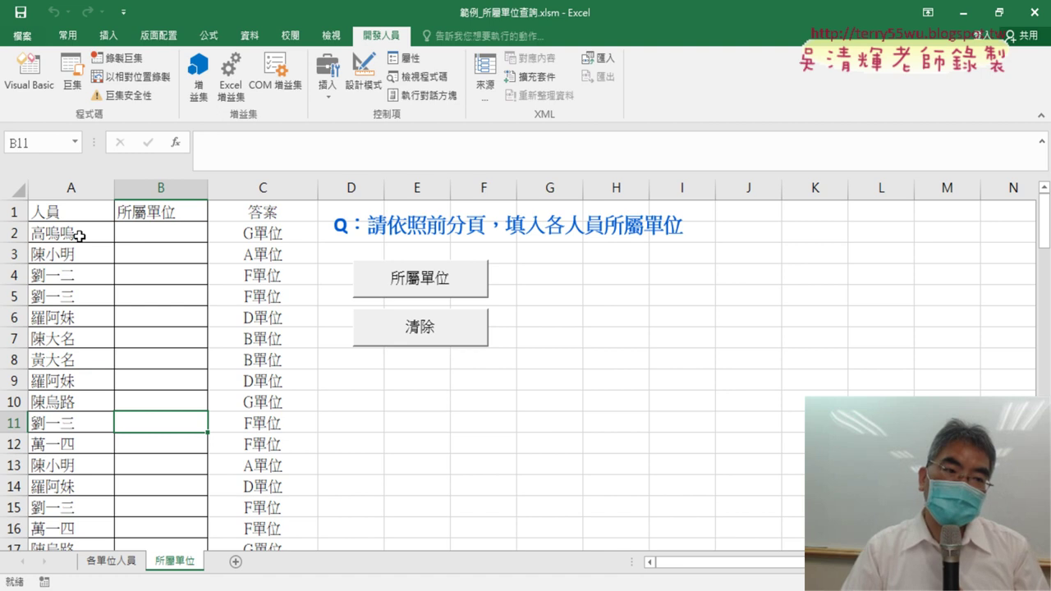
pyautogui.click(29, 73)
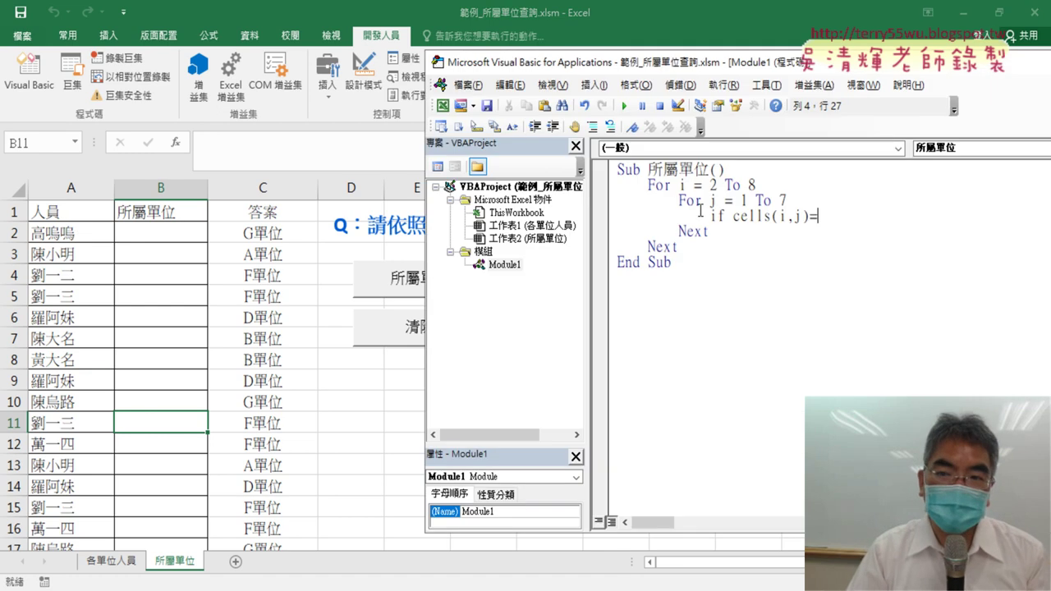
pyautogui.write('cell')
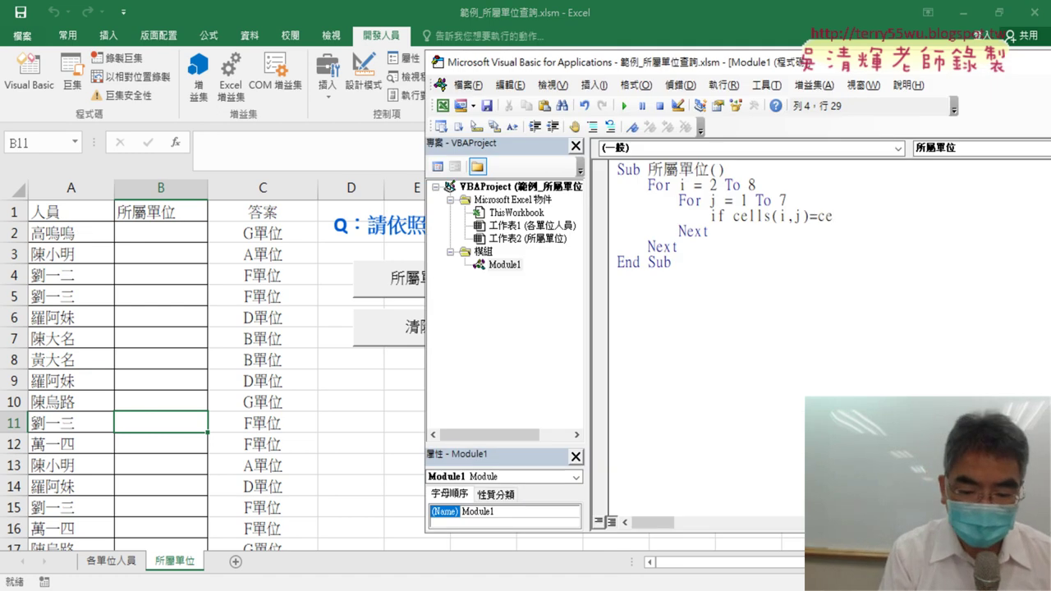
pyautogui.write('s(')
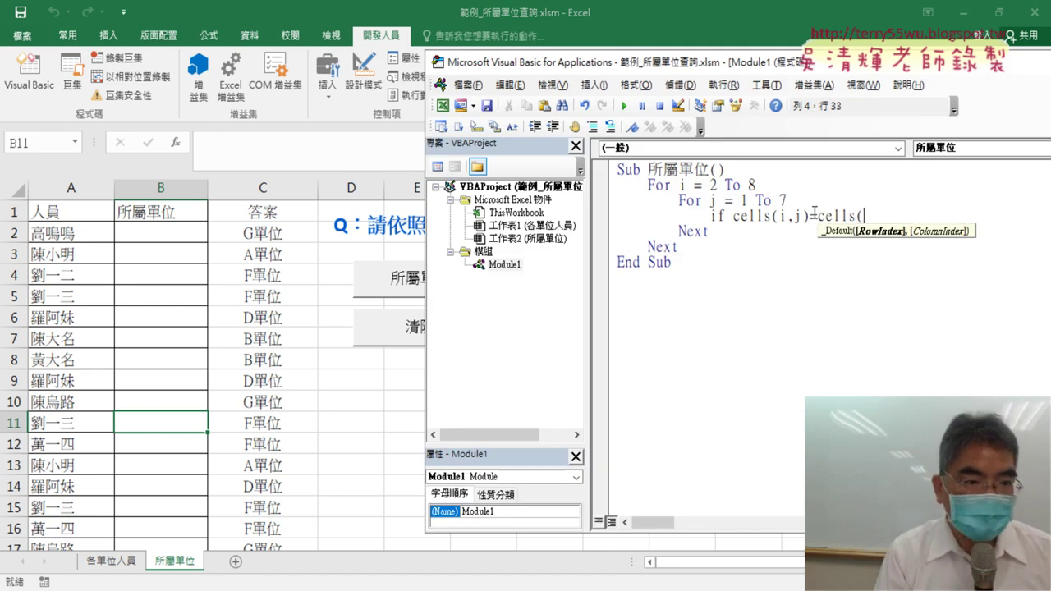
pyautogui.write('2')
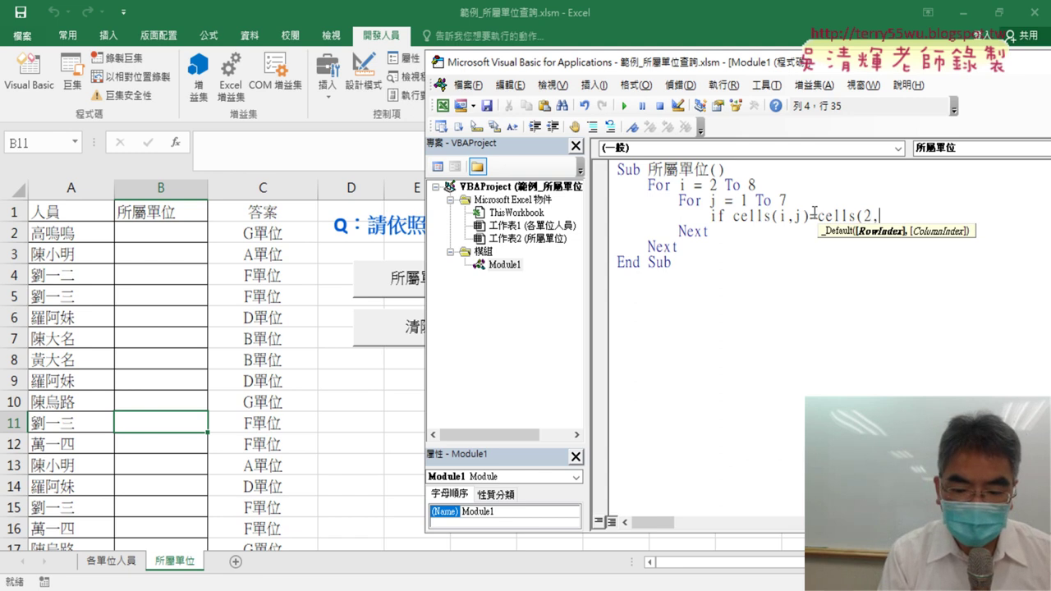
pyautogui.write(',"A"')
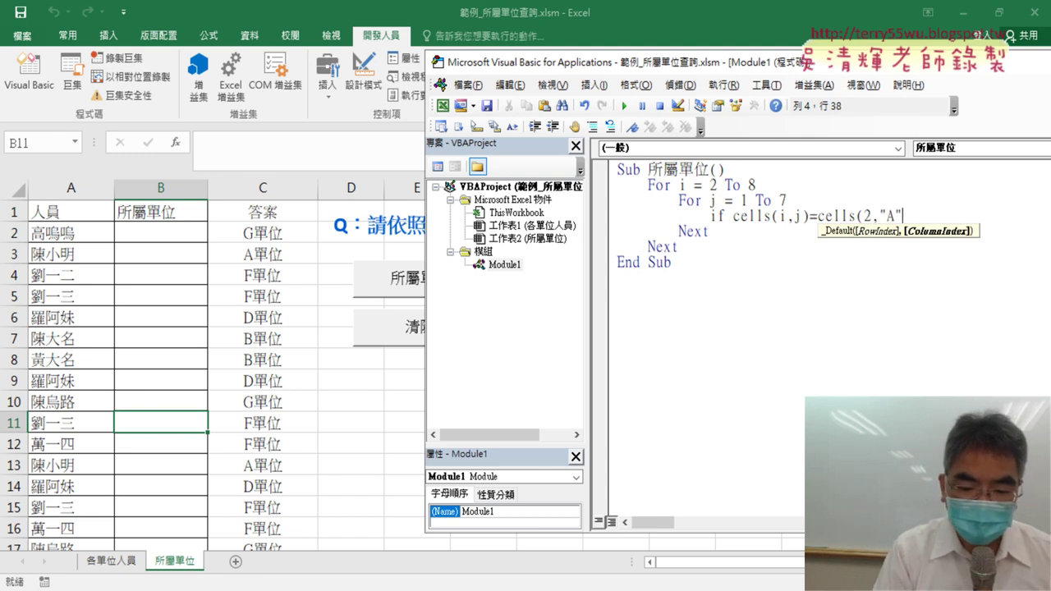
pyautogui.write(')')
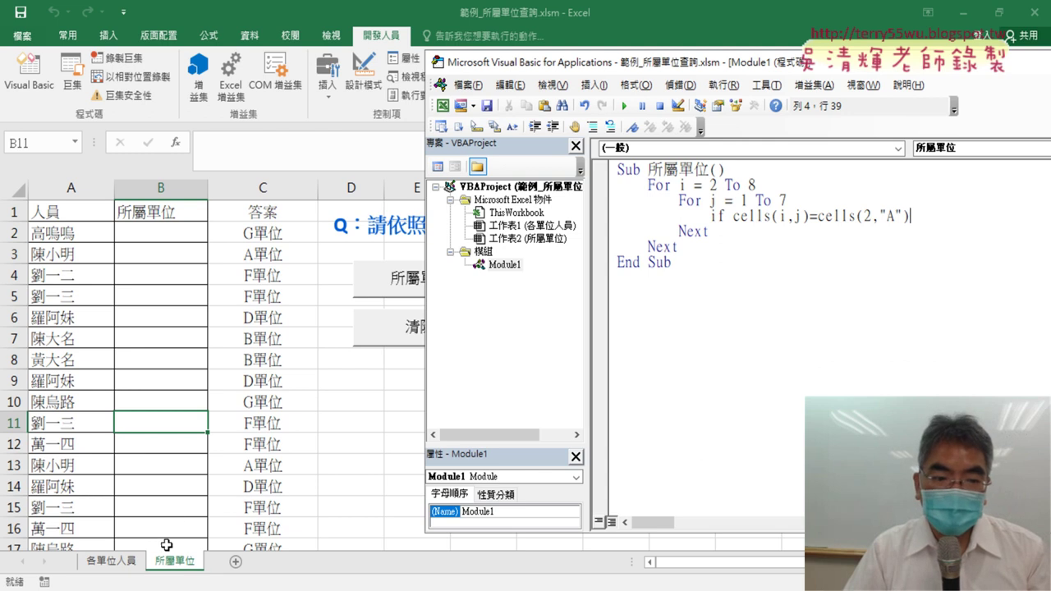
# Step: Prefix cells(i,j) in the condition with sheets(1). to read from the first worksheet
pyautogui.moveTo(909, 216); pyautogui.dragTo(818, 216)
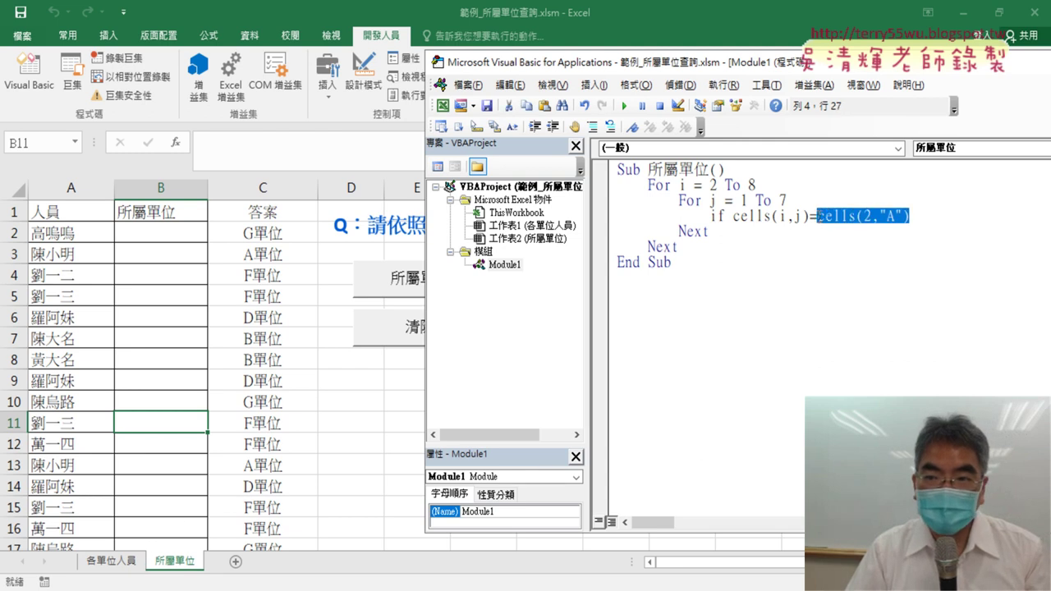
pyautogui.moveTo(732, 216); pyautogui.dragTo(808, 215)
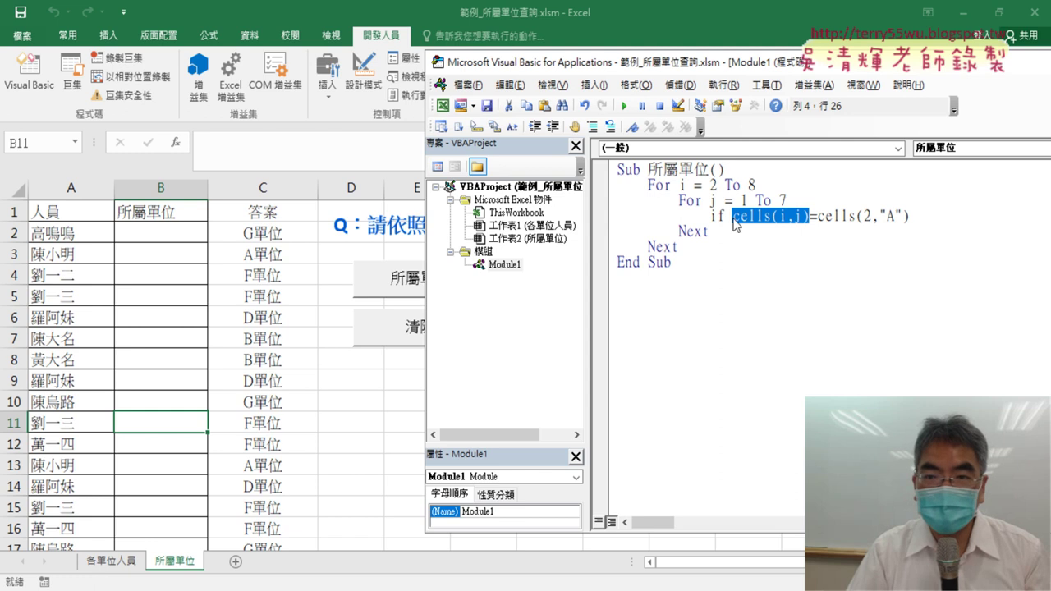
pyautogui.click(732, 216)
pyautogui.write('sh')
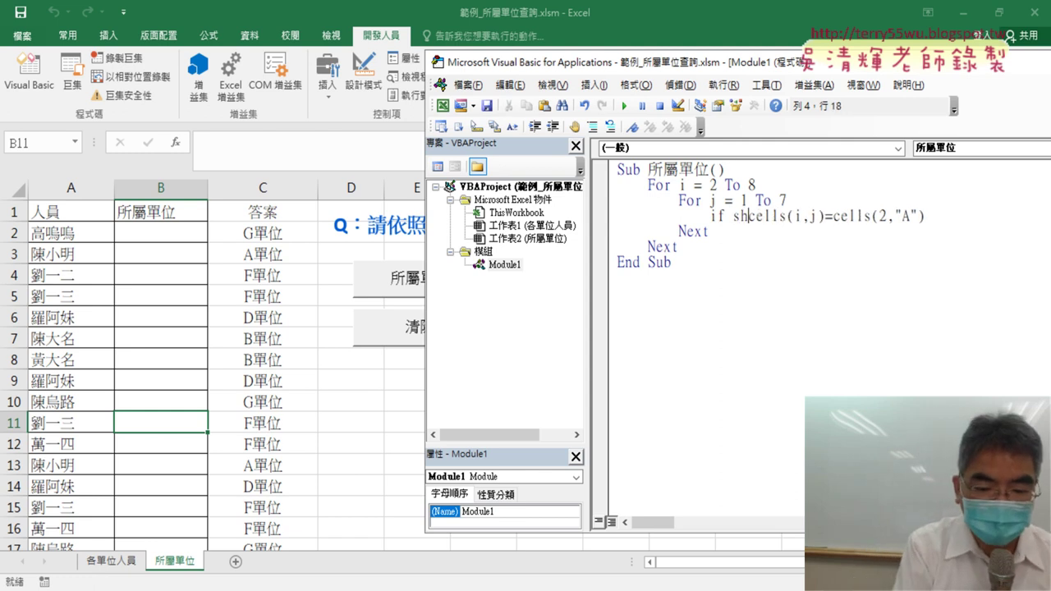
pyautogui.write('eets')
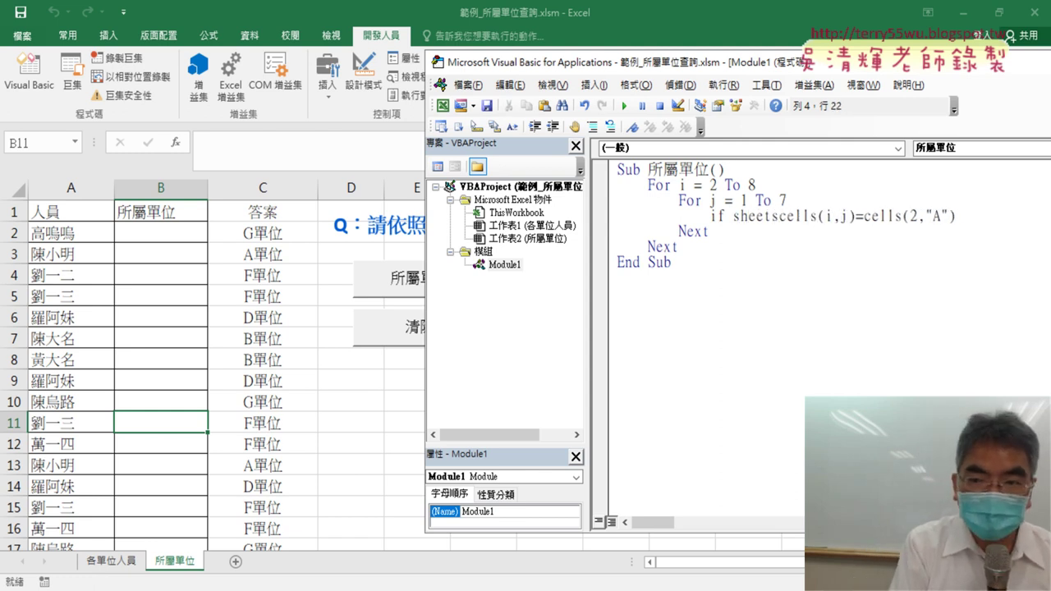
pyautogui.write('(1')
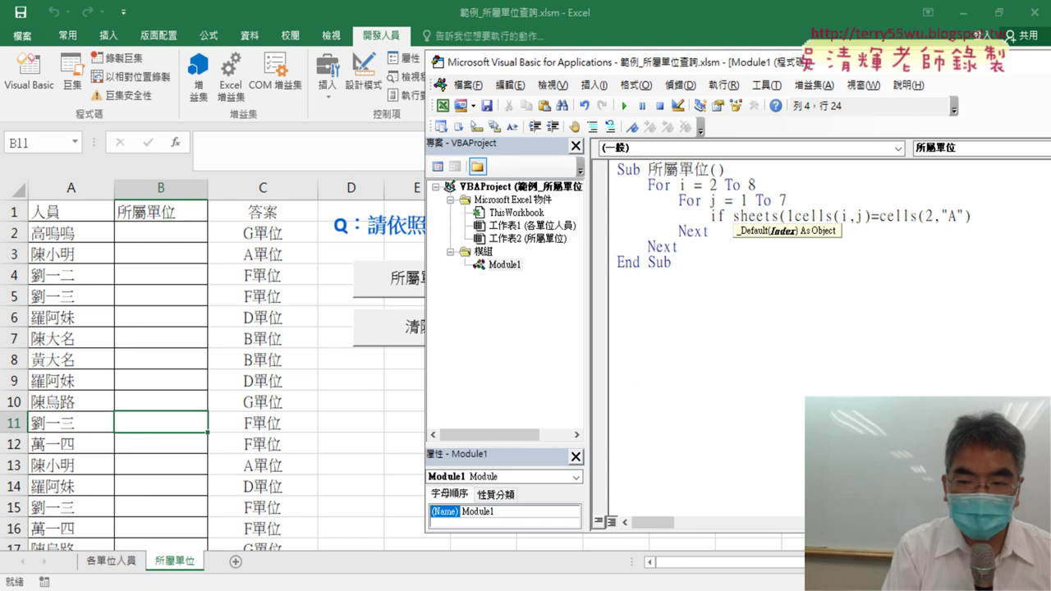
pyautogui.write(').')
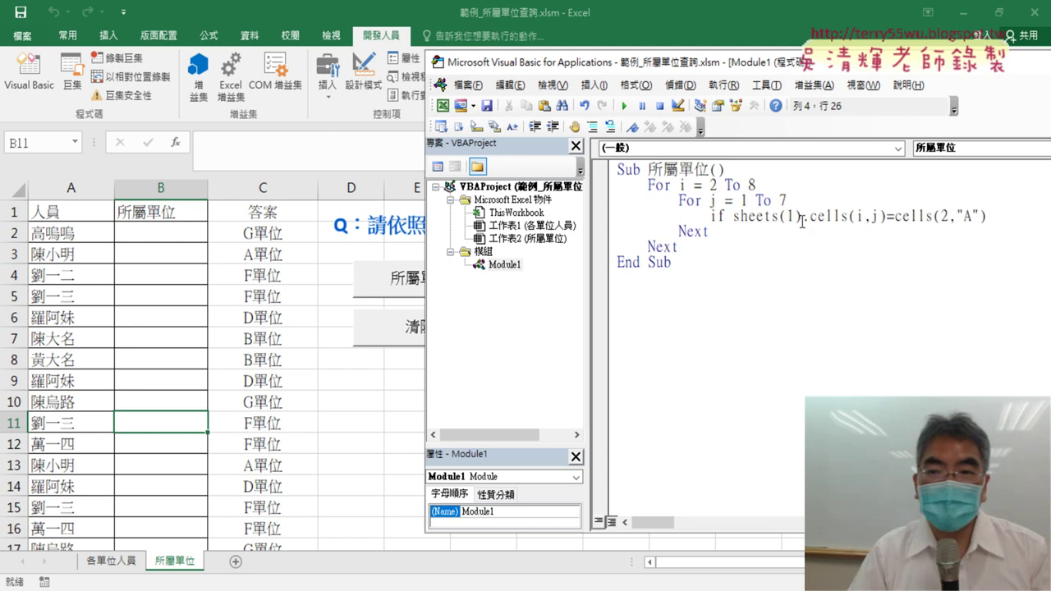
# Step: Trigger the syntax check and dismiss the missing 'Then or GoTo' compile error
pyautogui.click(845, 287)
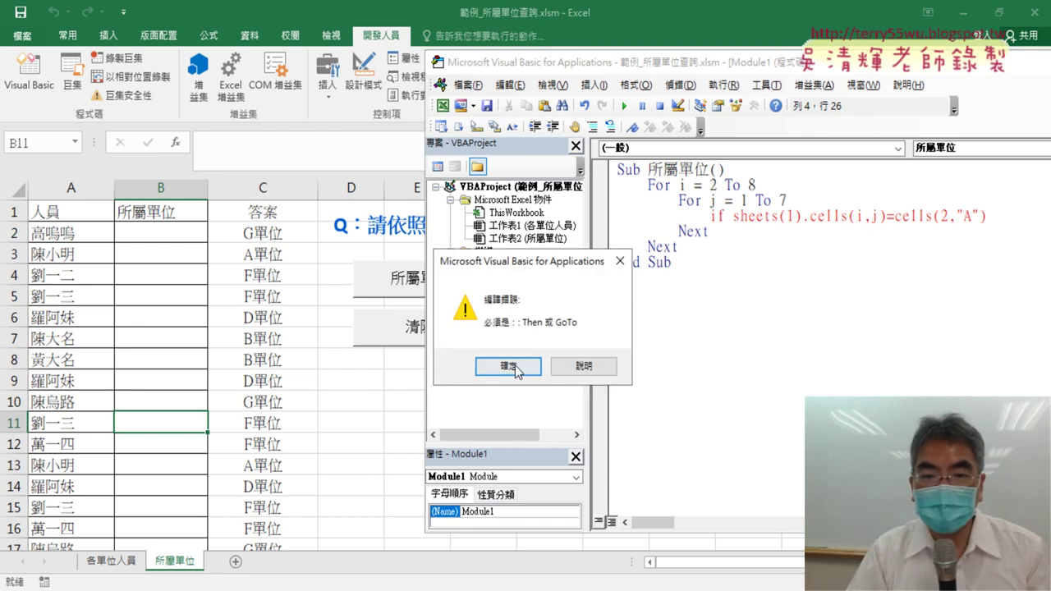
pyautogui.click(509, 367)
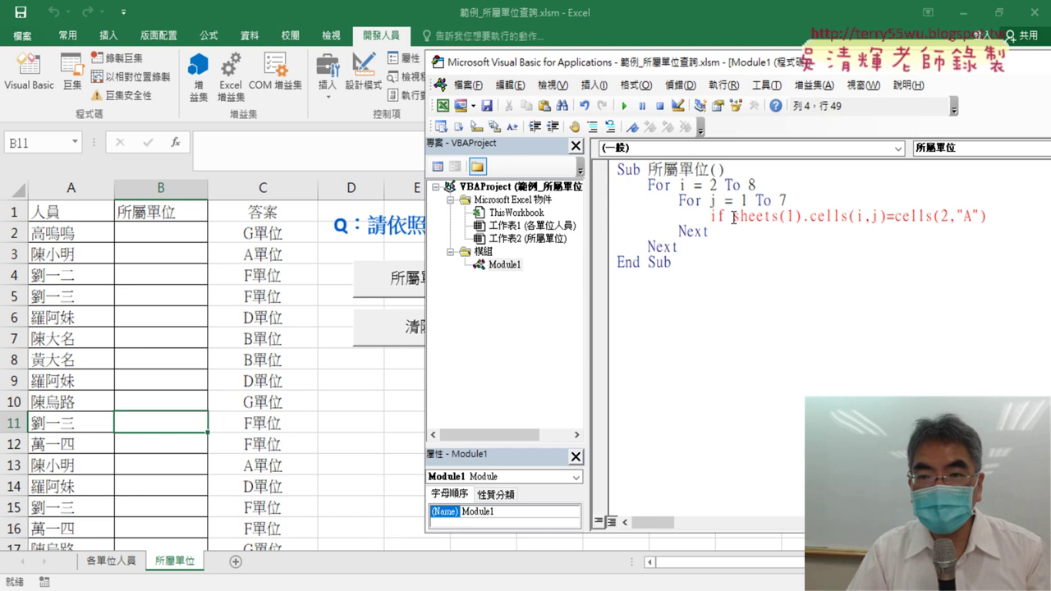
pyautogui.moveTo(733, 218); pyautogui.dragTo(790, 217)
pyautogui.click(787, 218)
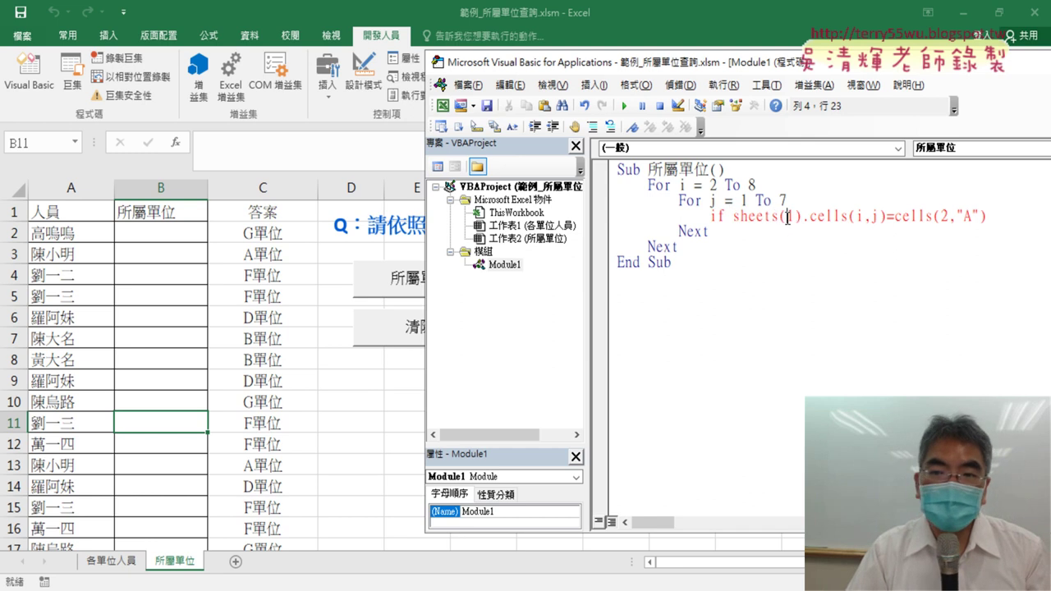
pyautogui.doubleClick(788, 217)
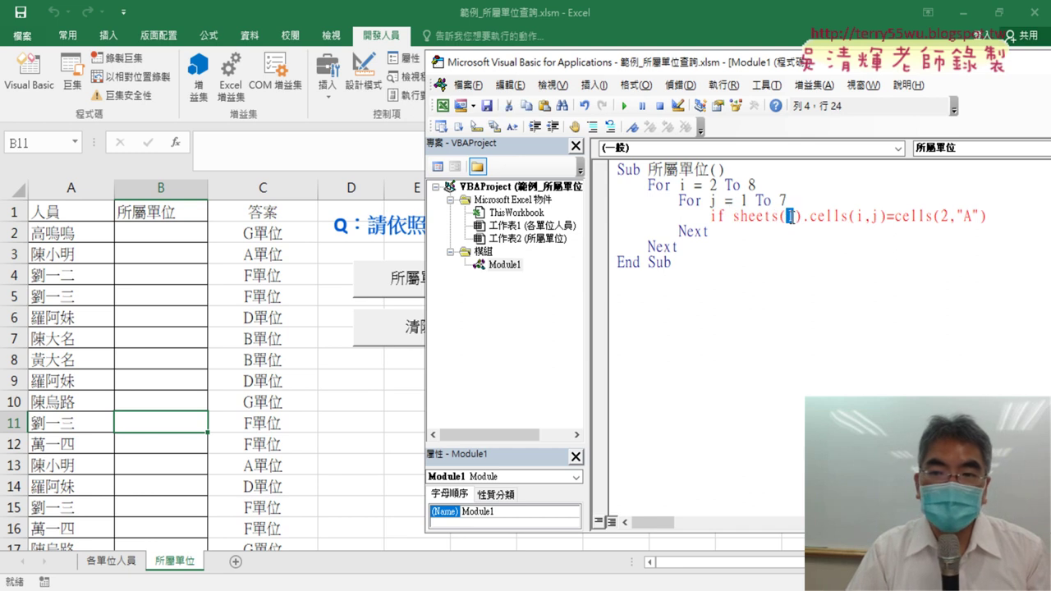
# Step: Try sheets("各單位人員") as the sheet reference, then revert it to sheets(1)
pyautogui.click(128, 561)
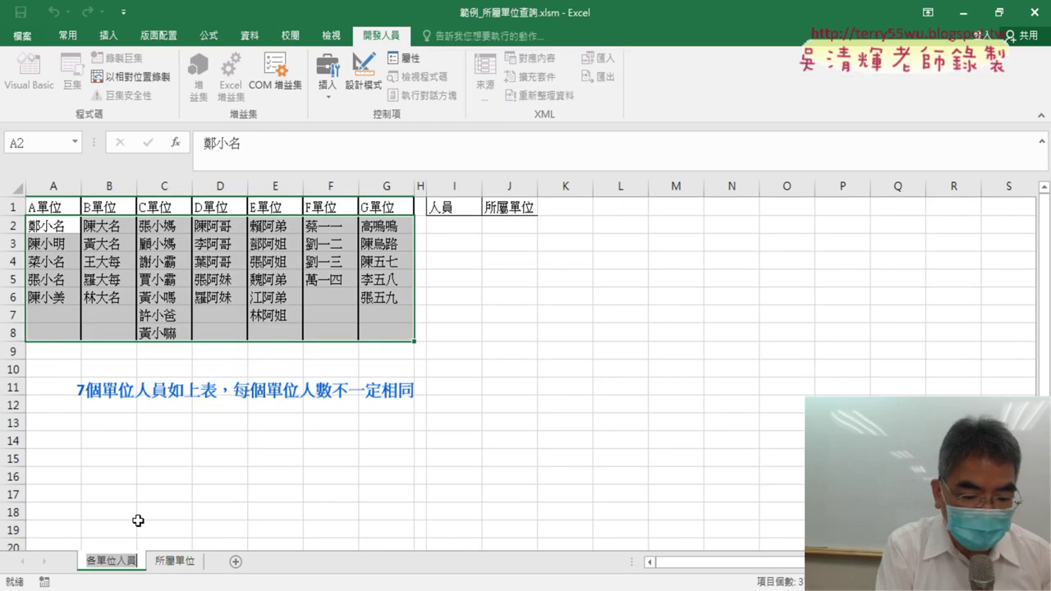
pyautogui.click(173, 561)
pyautogui.click(29, 73)
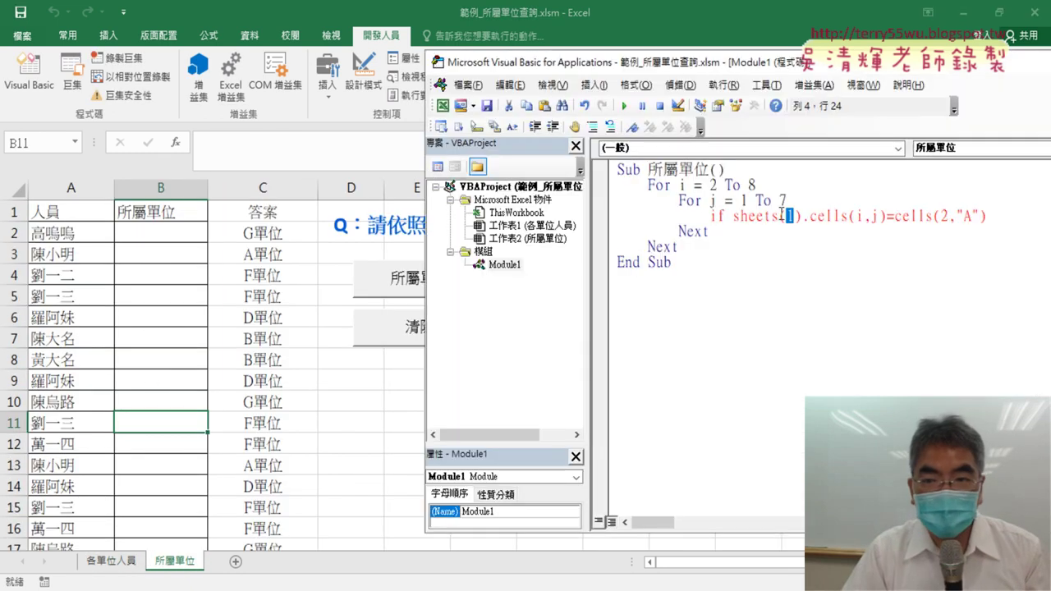
pyautogui.moveTo(793, 215); pyautogui.dragTo(786, 216)
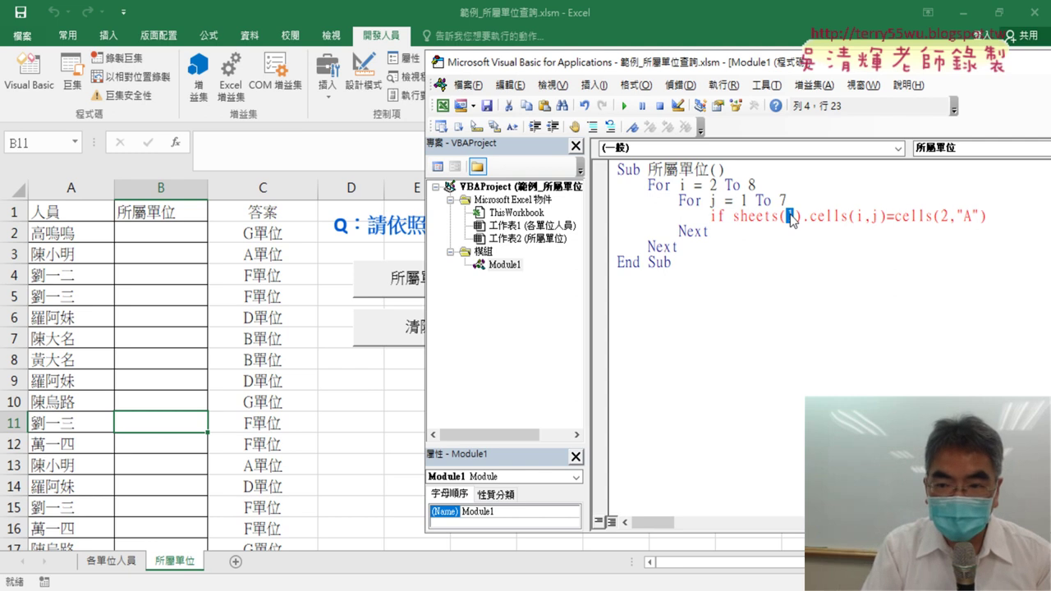
pyautogui.write('""')
pyautogui.press('Left')
pyautogui.write('各單位人員')
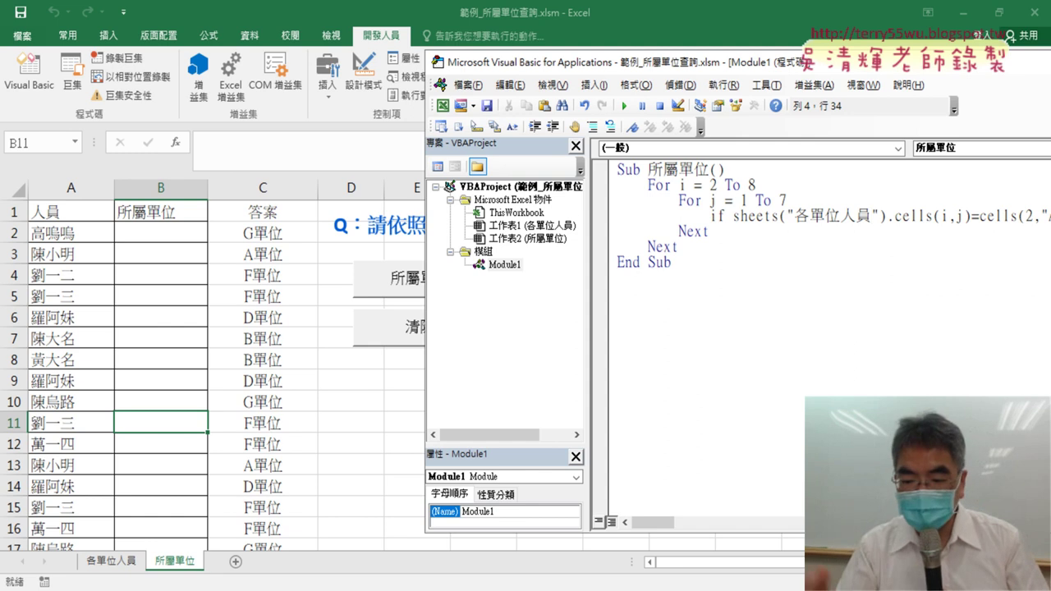
pyautogui.press('BackSpace')
pyautogui.press('BackSpace')
pyautogui.press('BackSpace')
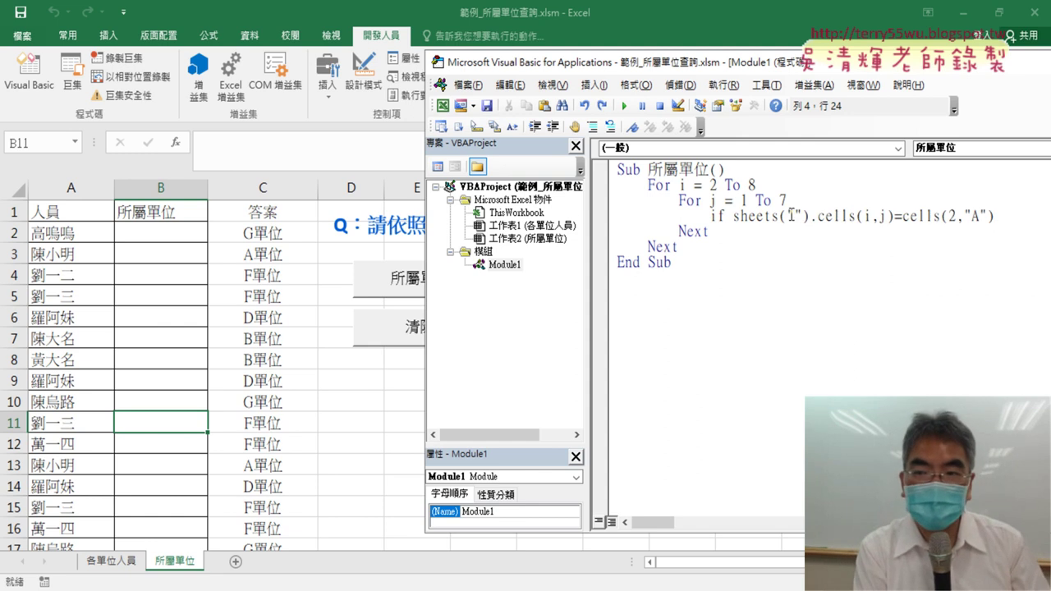
pyautogui.press('BackSpace')
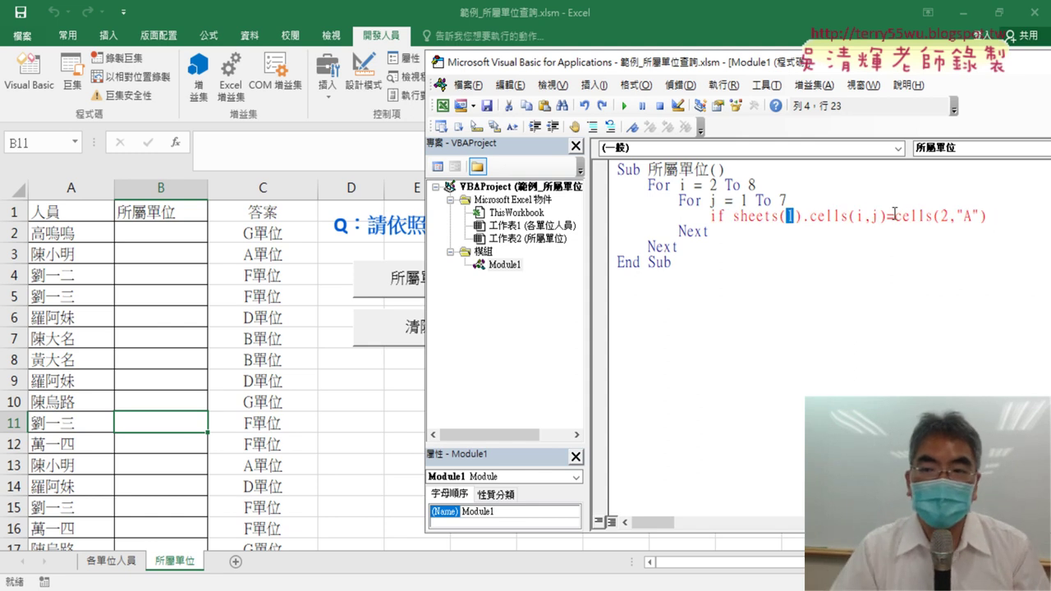
pyautogui.click(1003, 216)
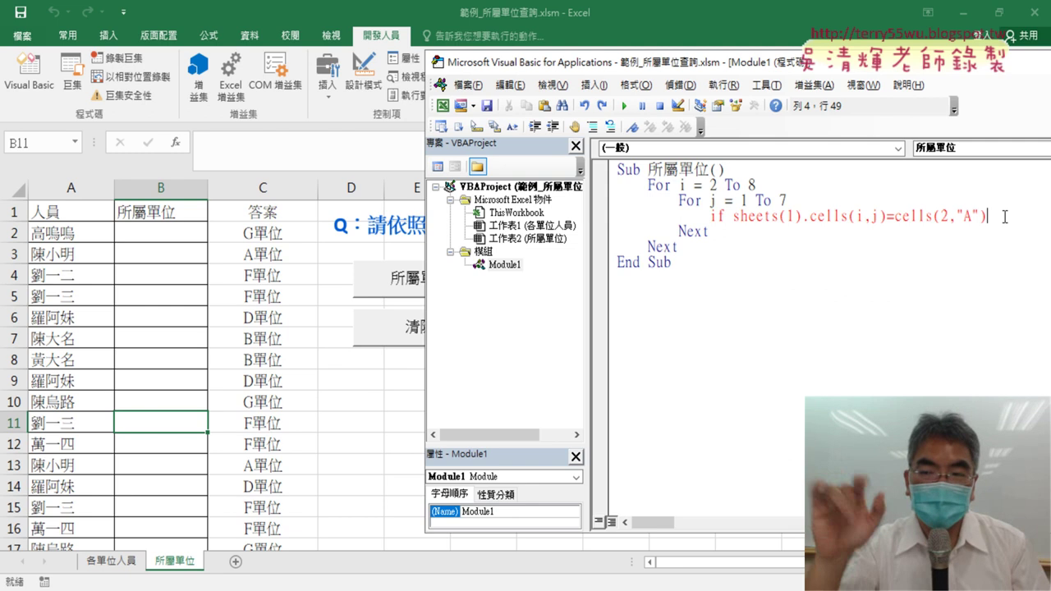
# Step: Close the If with Then and End If, and check cell G2 on the 各單位人員 sheet
pyautogui.write(' th')
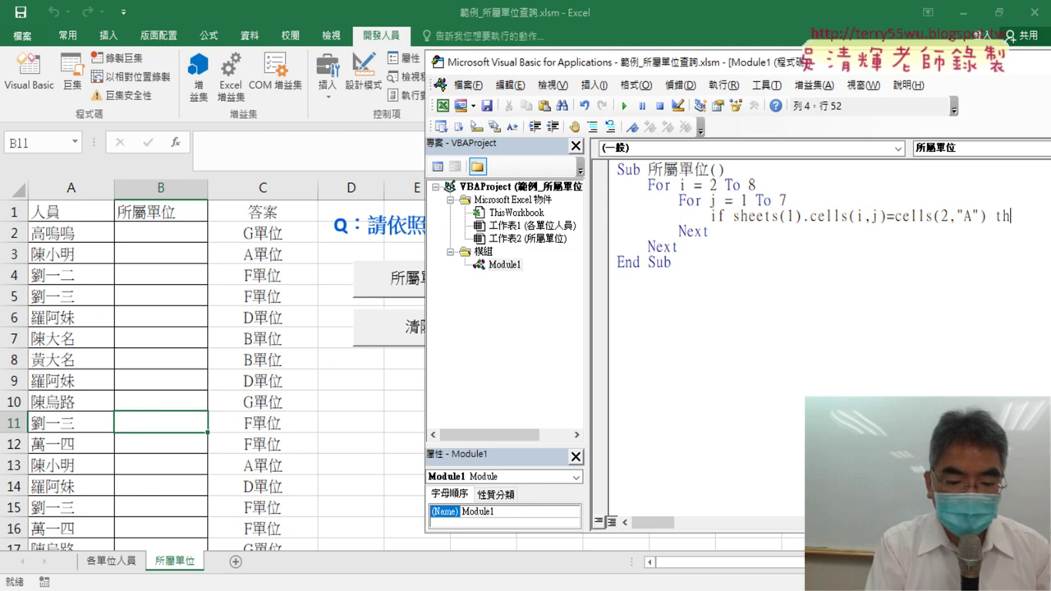
pyautogui.write('e')
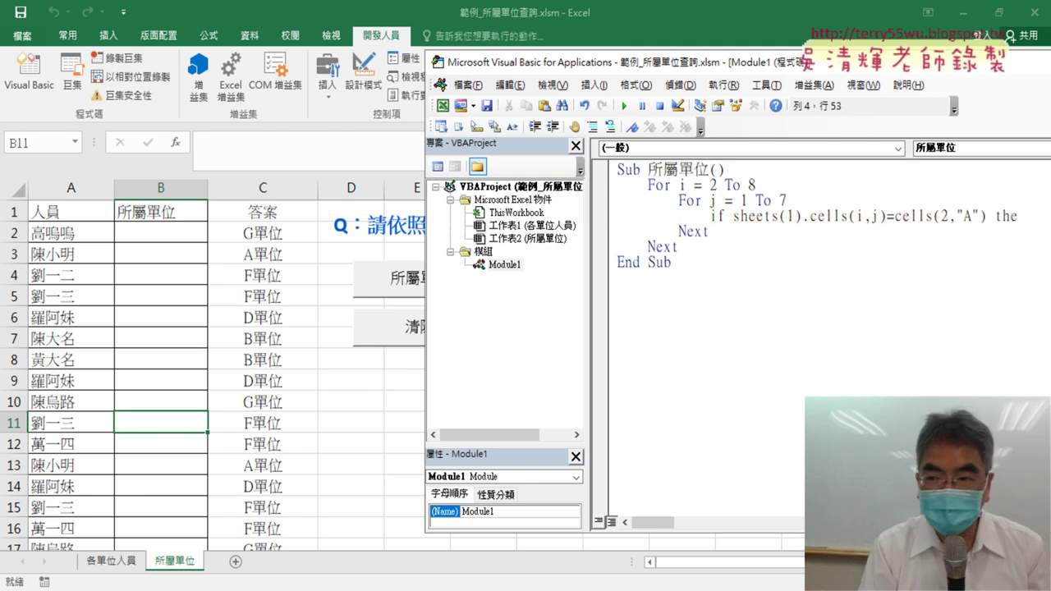
pyautogui.press('Return')
pyautogui.press('Return')
pyautogui.write('e')
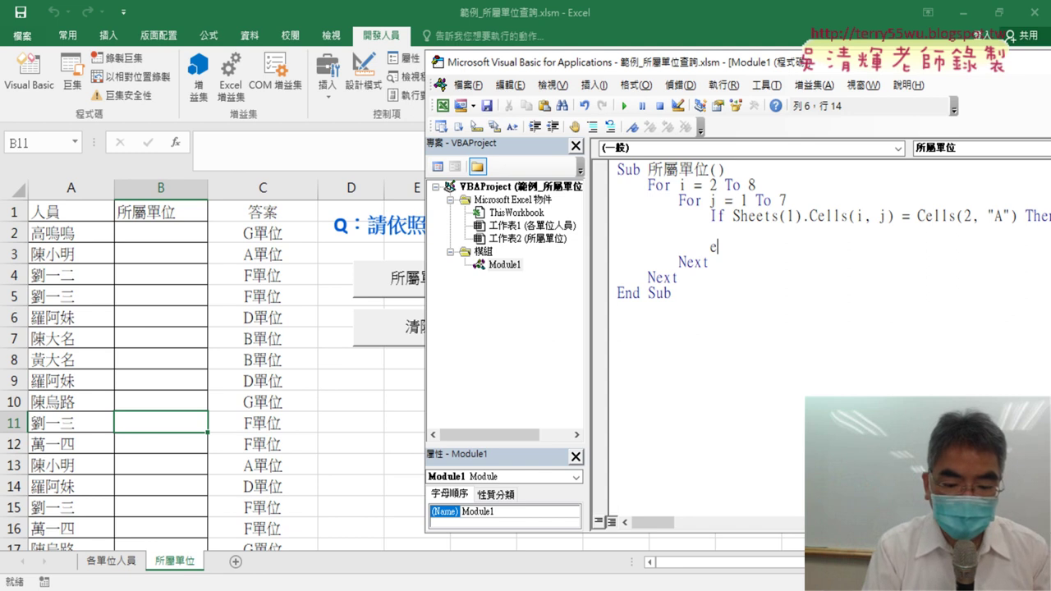
pyautogui.write('nd i')
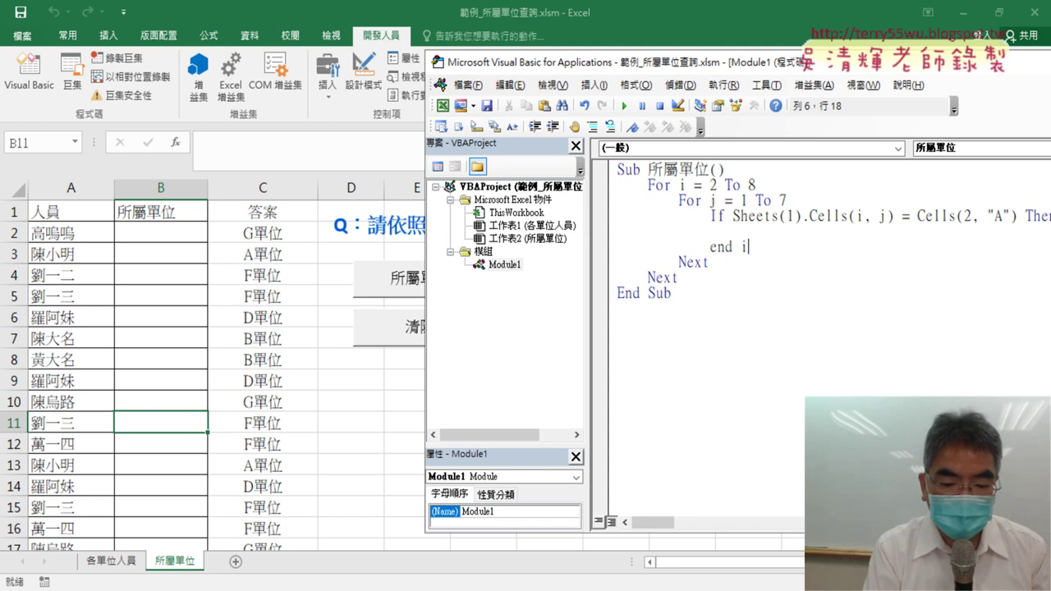
pyautogui.write('f')
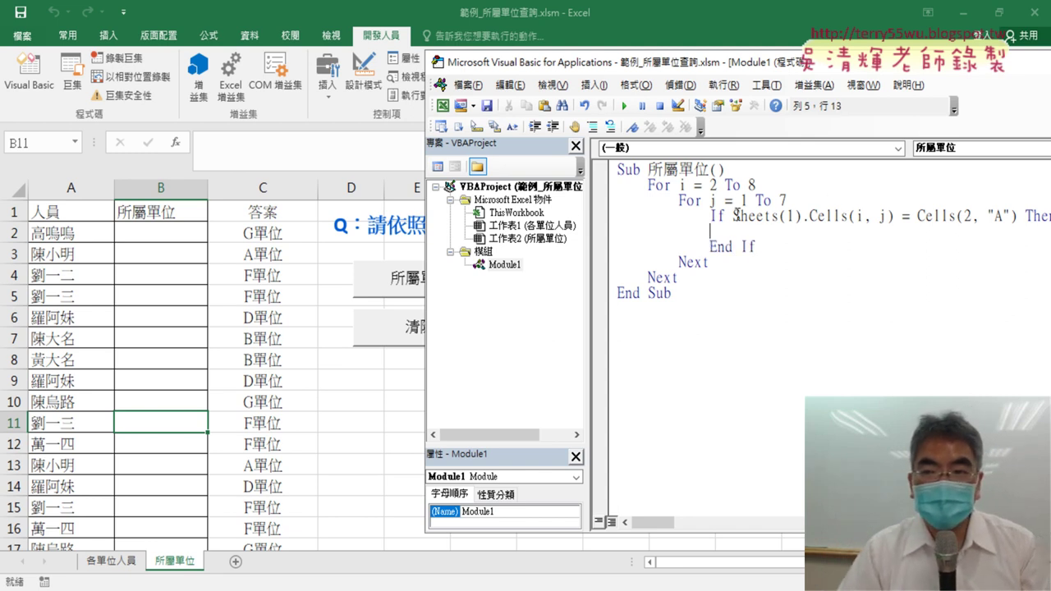
pyautogui.moveTo(732, 215); pyautogui.dragTo(1015, 219)
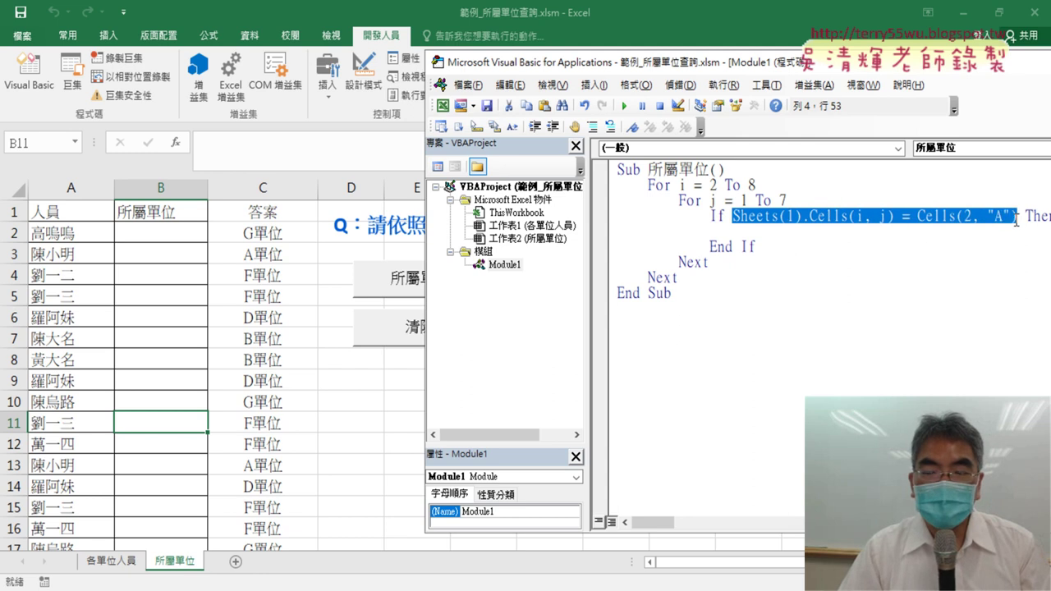
pyautogui.click(111, 563)
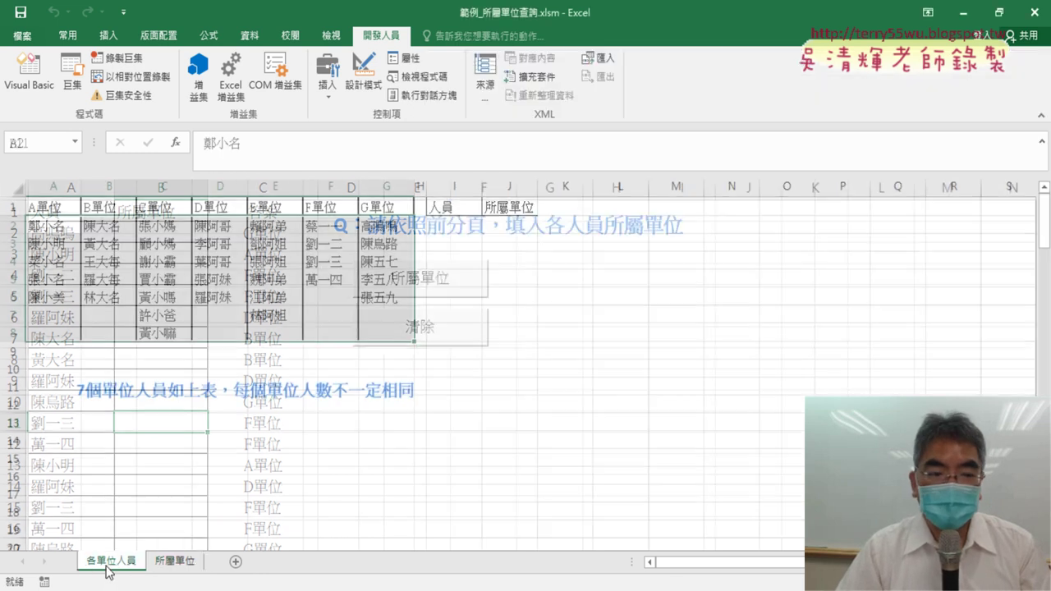
pyautogui.click(383, 232)
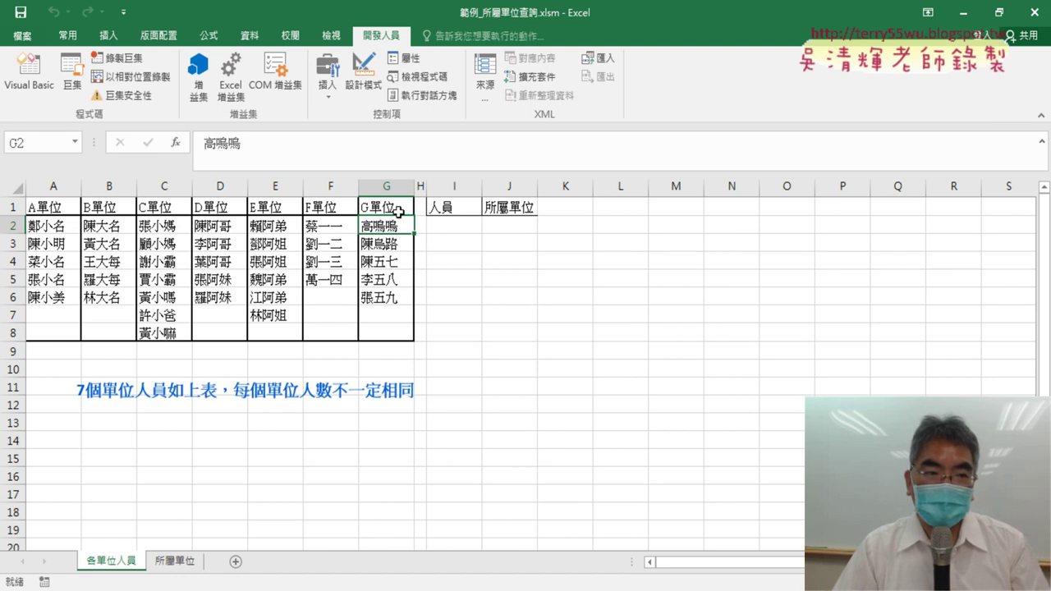
pyautogui.hotkey('alt', 'F11')
# Step: Type an indented cells(1,j) on the empty line inside the If block
pyautogui.click(798, 234)
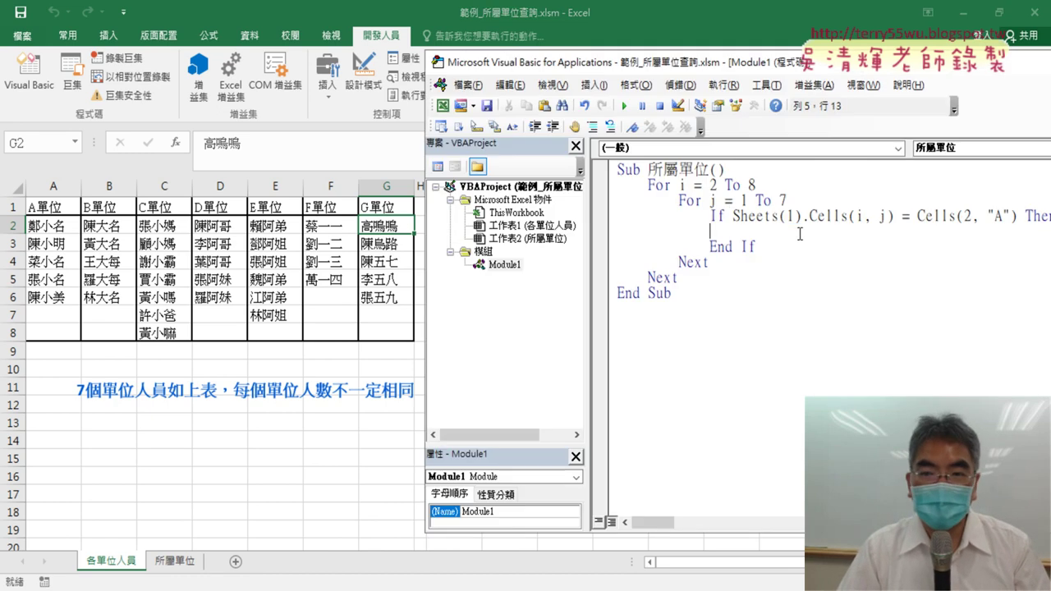
pyautogui.press('Tab')
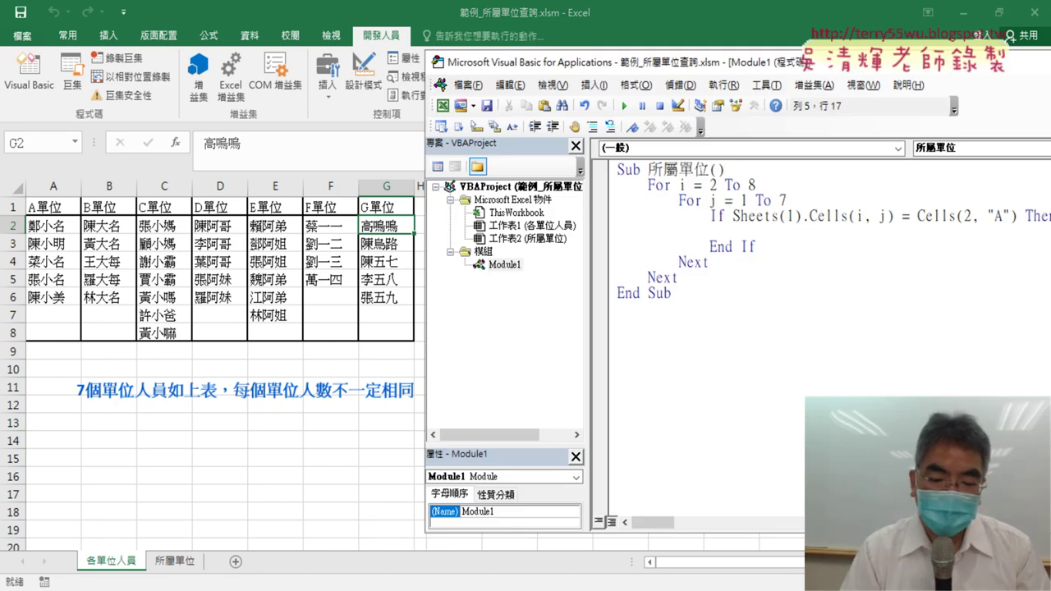
pyautogui.write('cel')
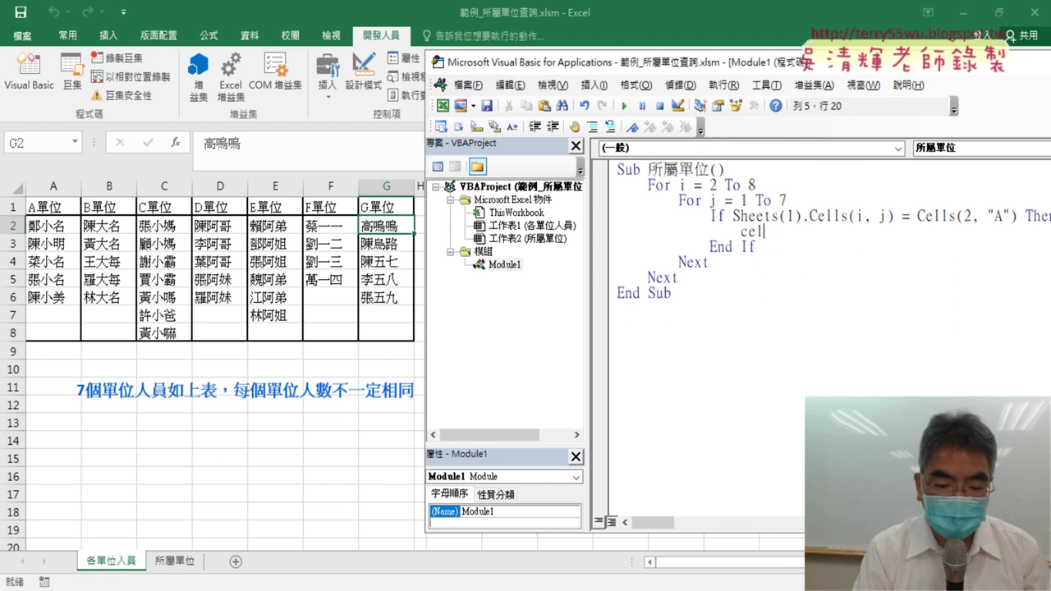
pyautogui.write('ls')
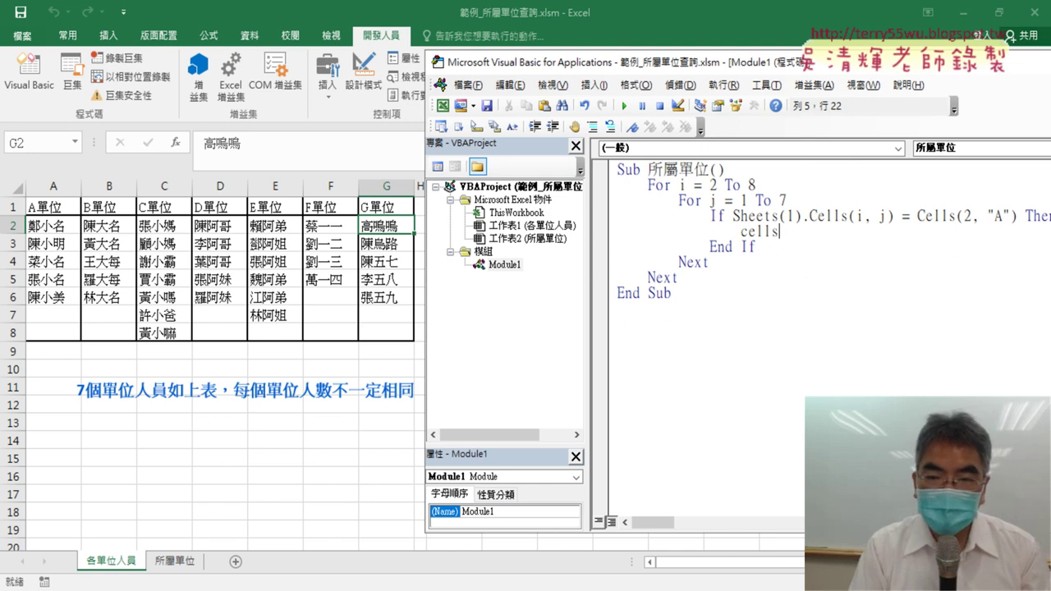
pyautogui.write('(')
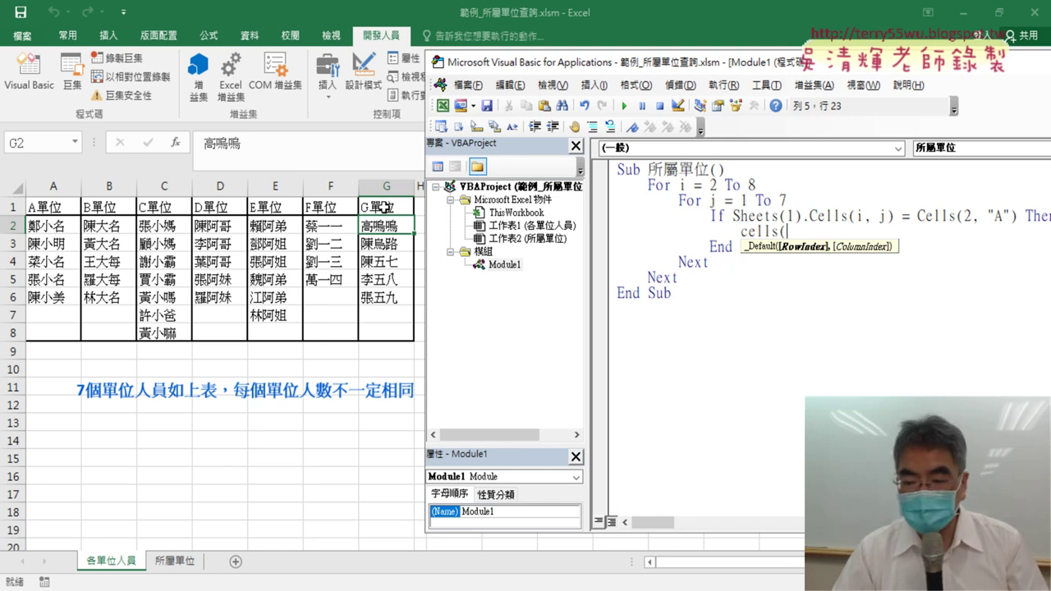
pyautogui.write('1,j')
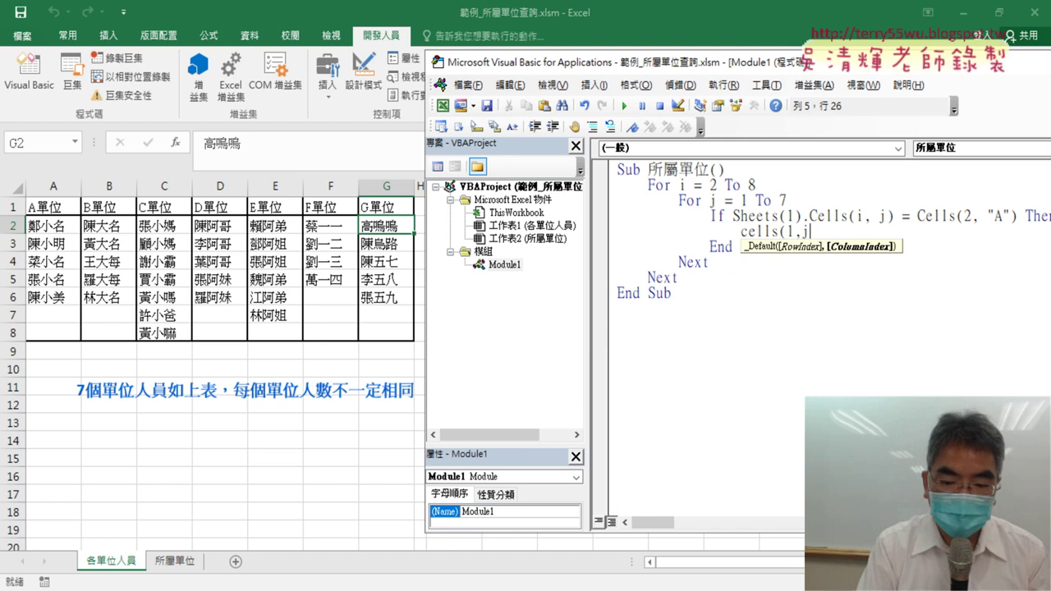
pyautogui.write(')')
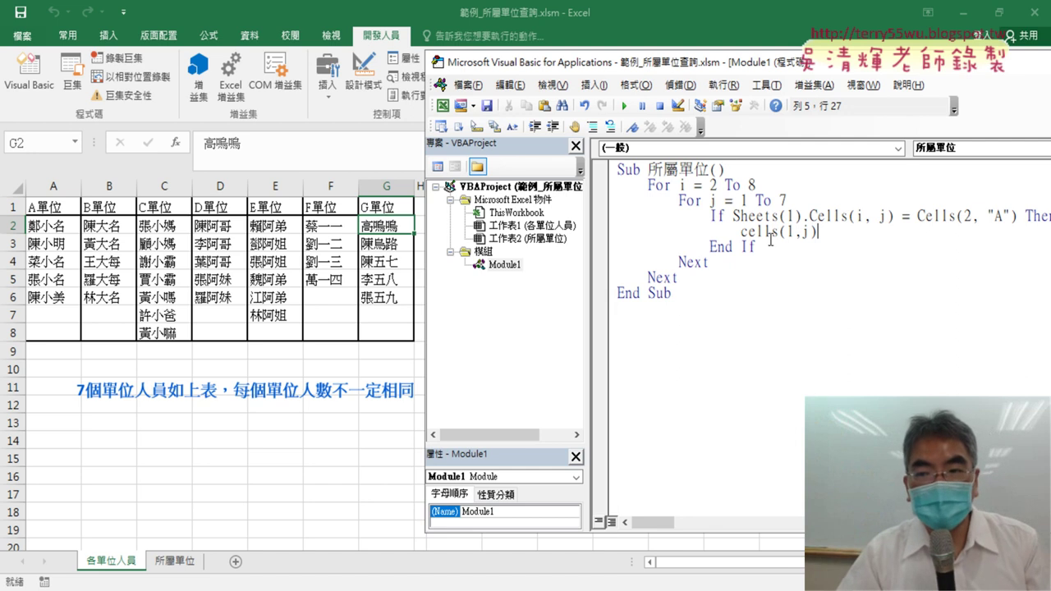
pyautogui.click(174, 565)
pyautogui.click(50, 86)
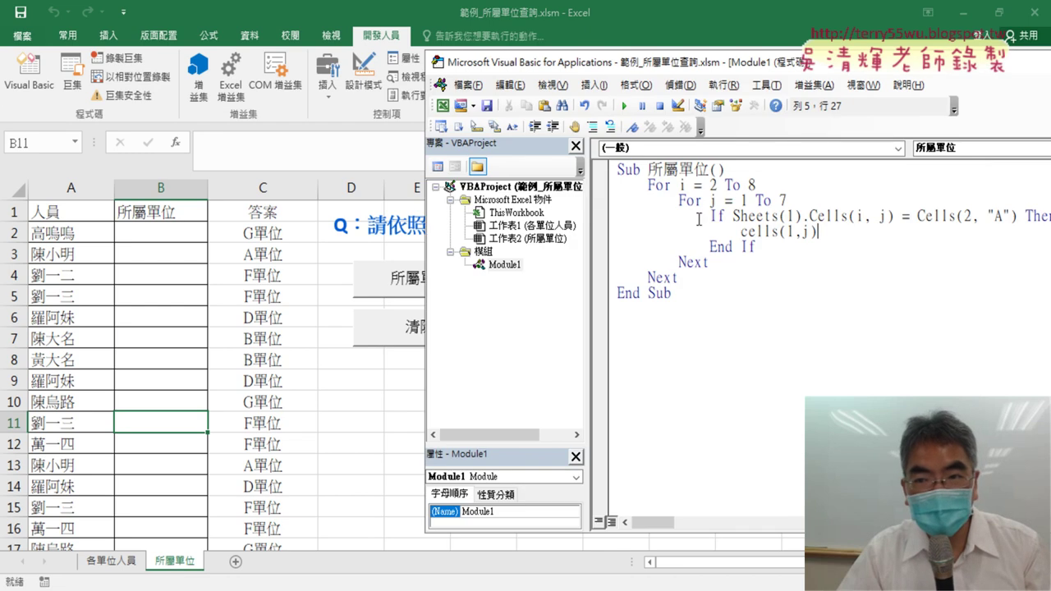
pyautogui.click(810, 216)
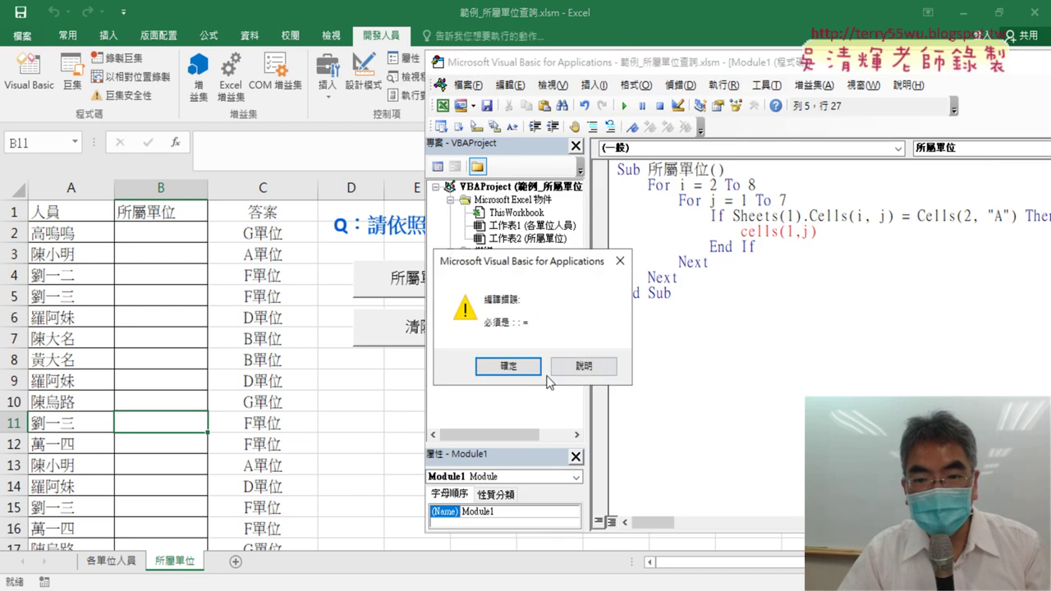
pyautogui.click(509, 367)
# Step: Prefix that line with Sheets(1). copied from the condition and an equals sign
pyautogui.moveTo(807, 216); pyautogui.dragTo(733, 216)
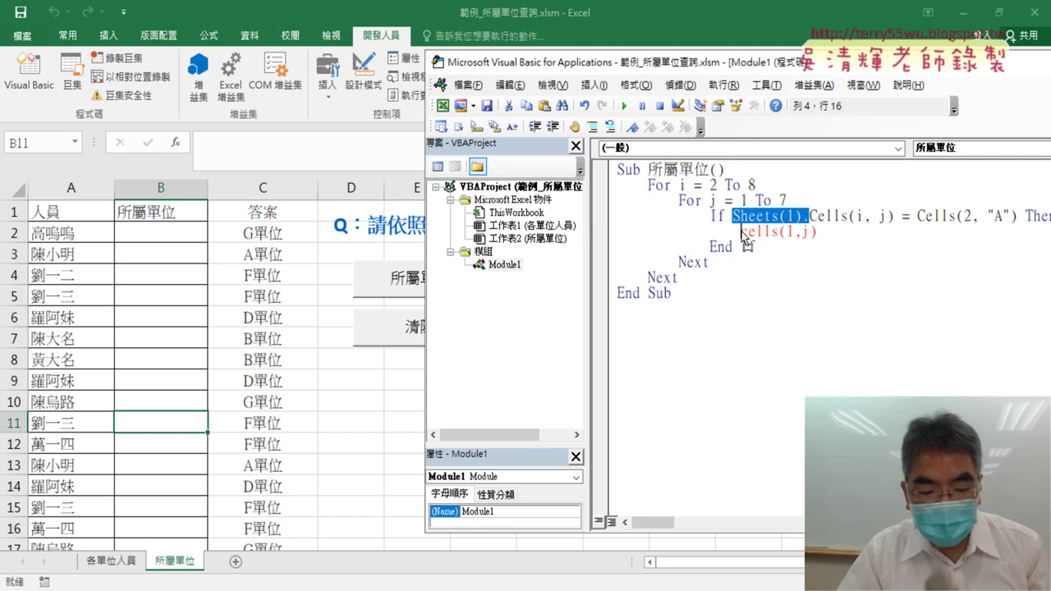
pyautogui.moveTo(741, 232); pyautogui.dragTo(740, 232)
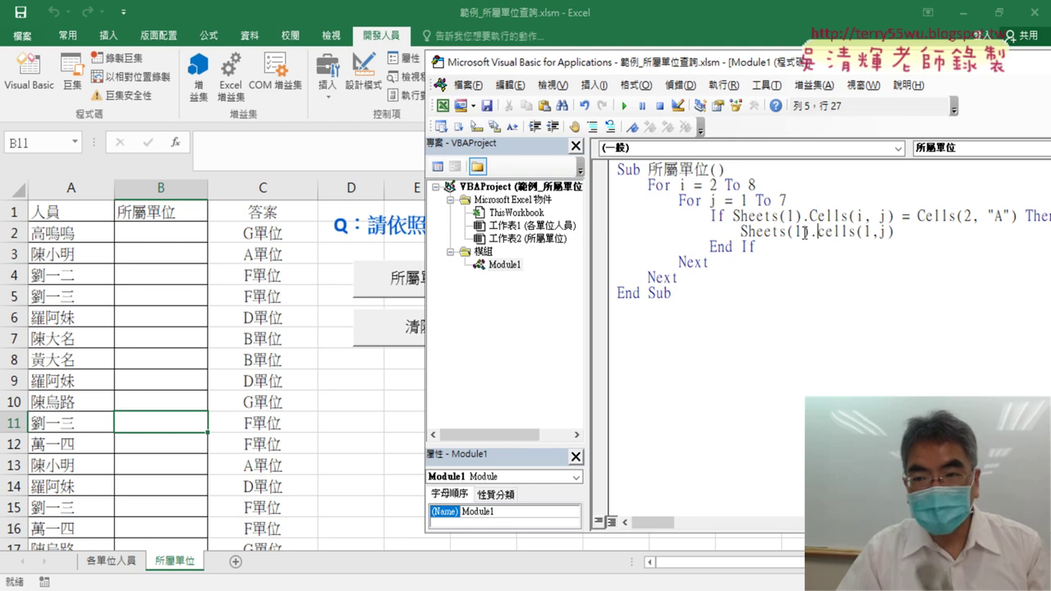
pyautogui.click(906, 233)
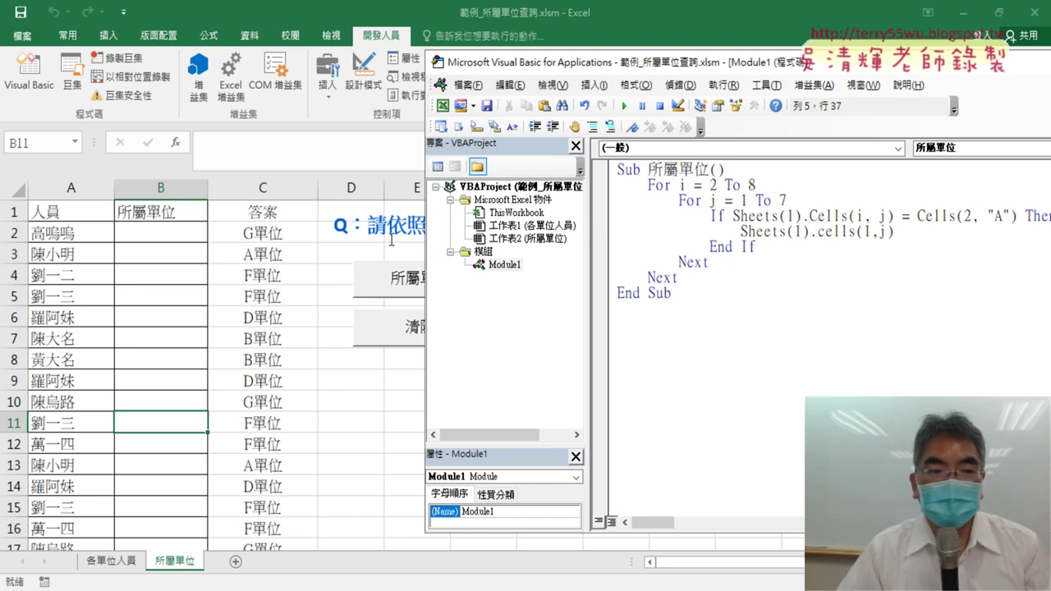
pyautogui.click(744, 231)
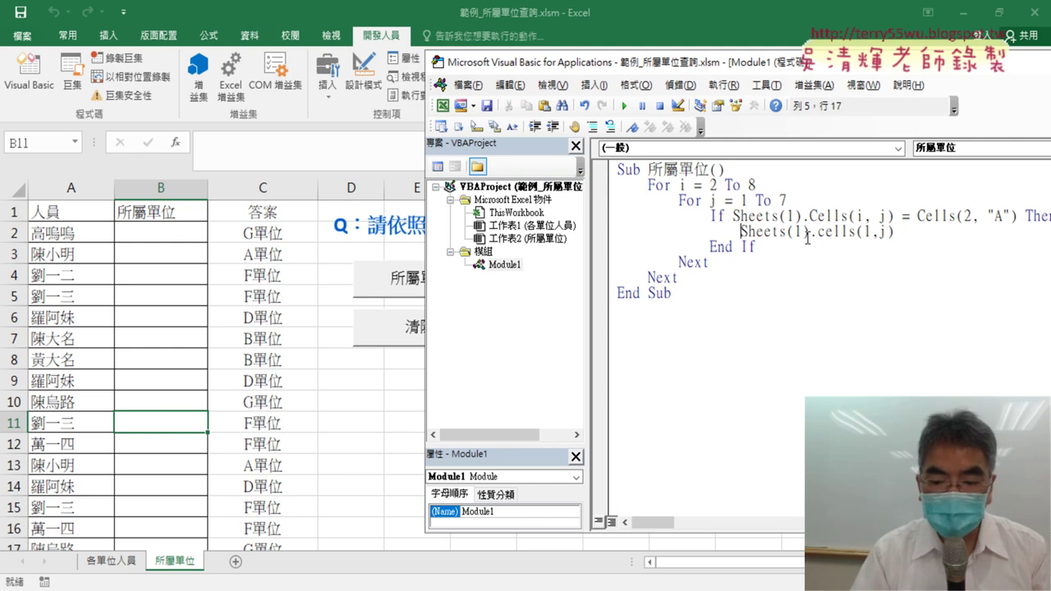
pyautogui.write('=')
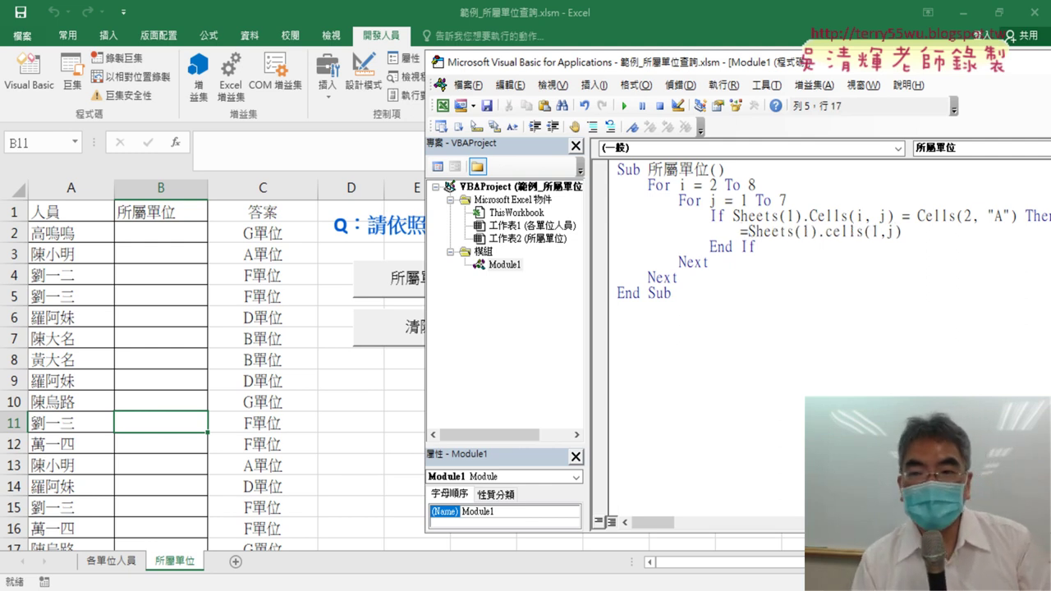
pyautogui.click(963, 211)
pyautogui.click(536, 363)
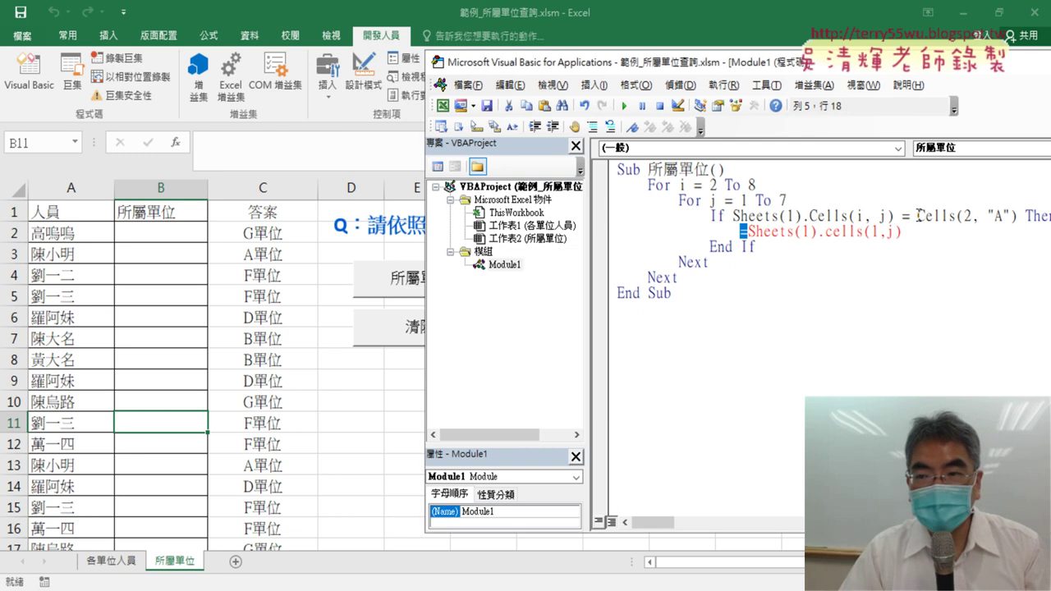
# Step: Copy Cells(2, "A") to the line's start and change A to B
pyautogui.moveTo(916, 216); pyautogui.dragTo(1000, 217)
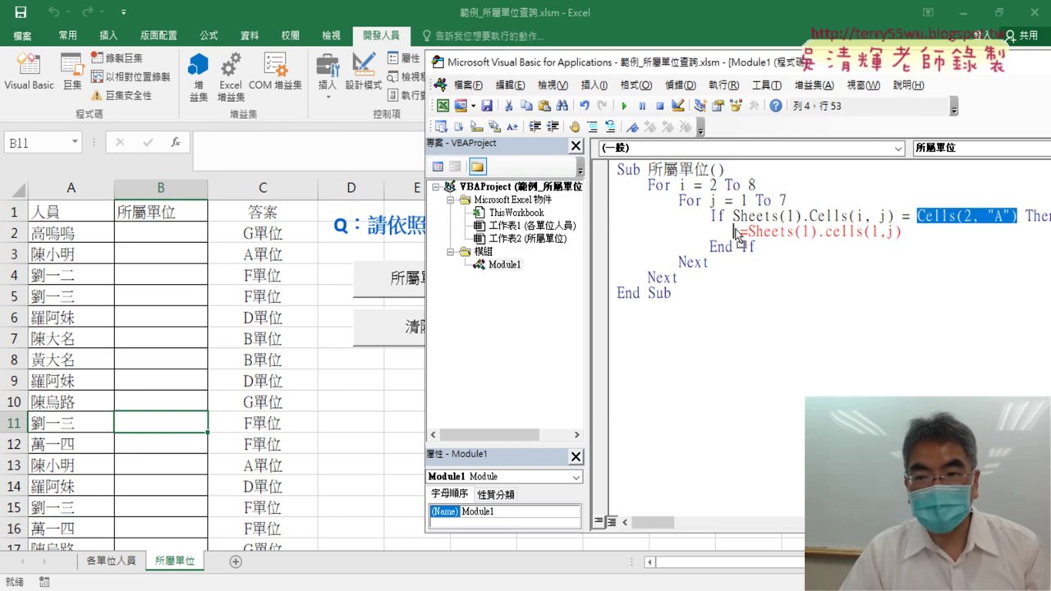
pyautogui.moveTo(744, 237); pyautogui.dragTo(742, 232)
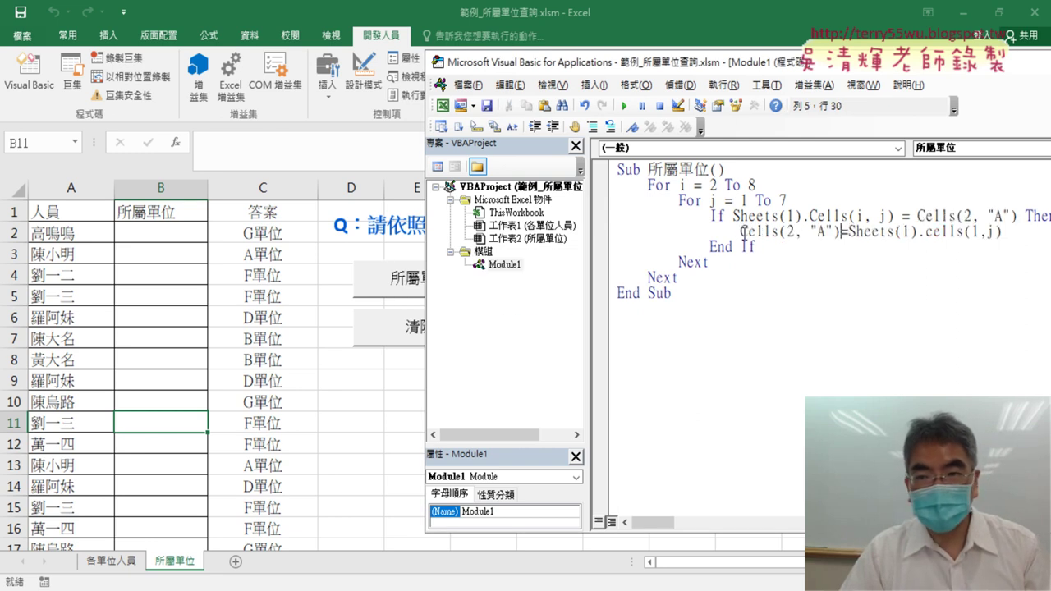
pyautogui.doubleClick(820, 232)
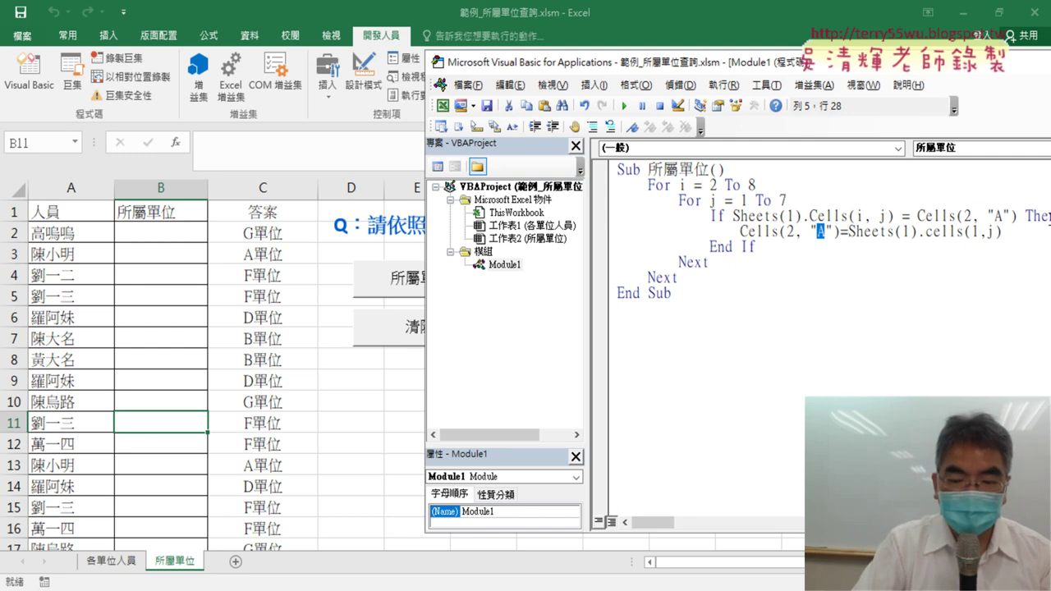
pyautogui.write('B')
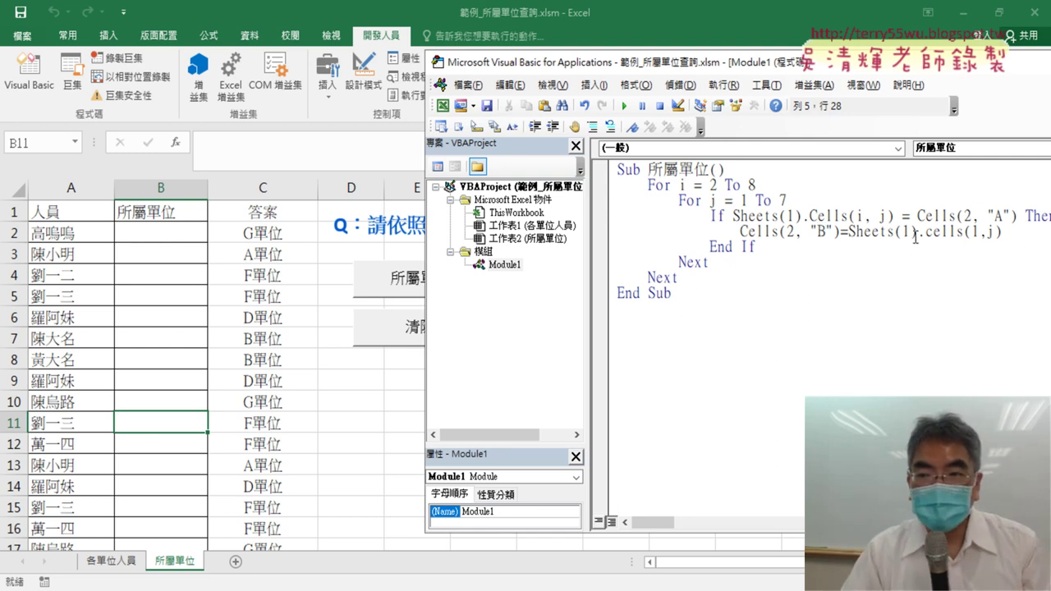
pyautogui.click(925, 263)
pyautogui.moveTo(1025, 233); pyautogui.dragTo(862, 236)
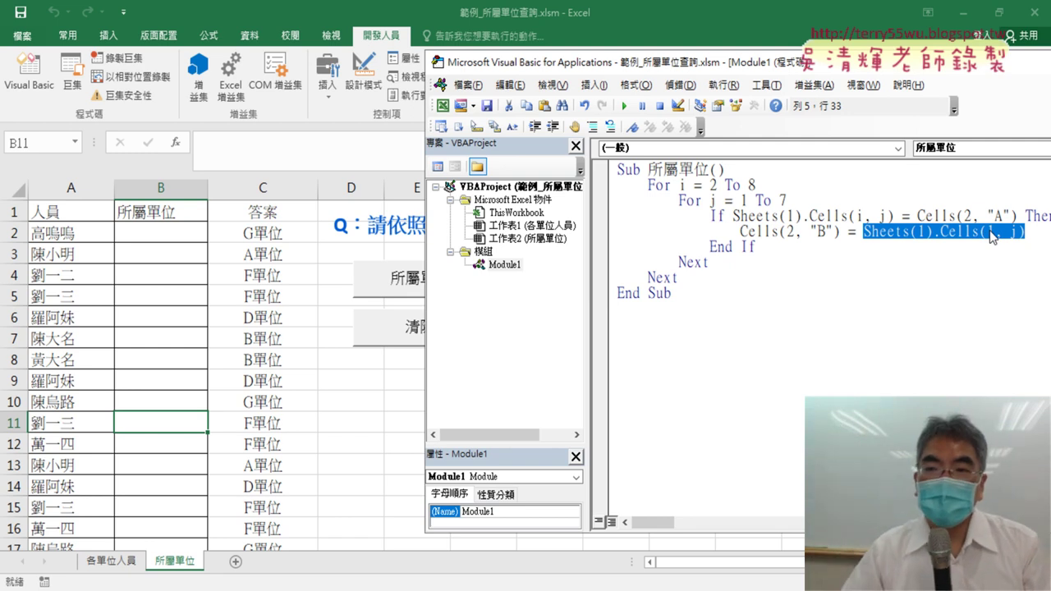
pyautogui.press('Down')
pyautogui.press('Down')
pyautogui.press('Down')
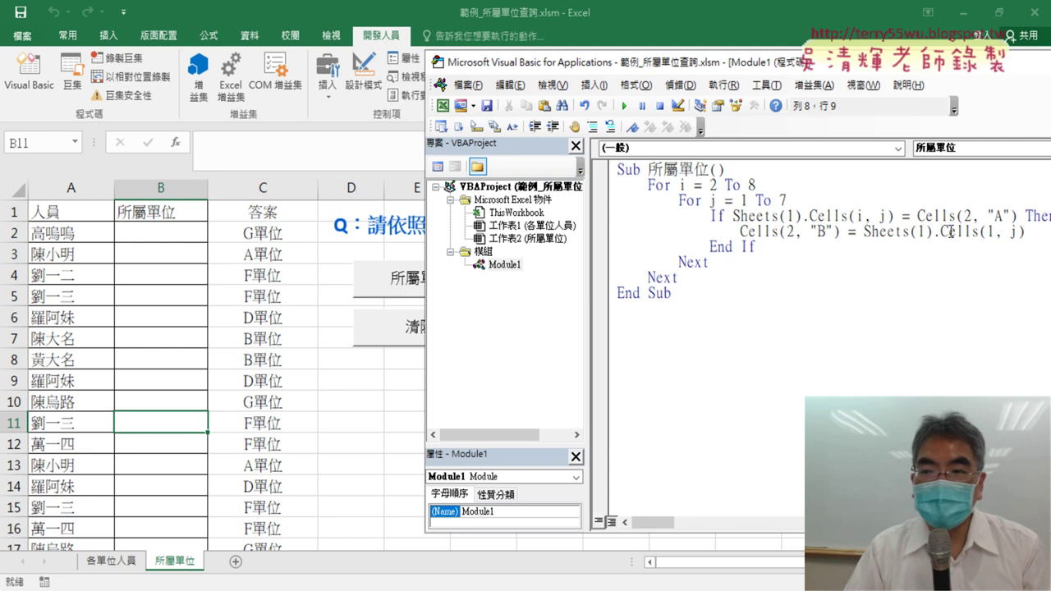
# Step: Widen the code pane and add a breakpoint on the Cells(2, "B") = Sheets(1).Cells(1, j) line
pyautogui.moveTo(859, 234); pyautogui.dragTo(838, 232)
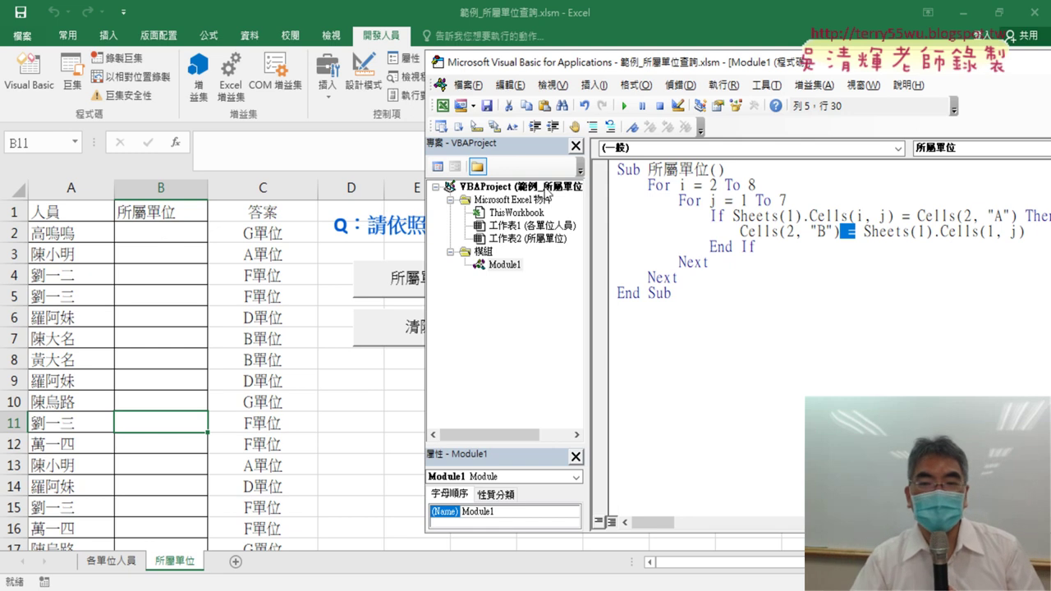
pyautogui.moveTo(587, 284); pyautogui.dragTo(521, 285)
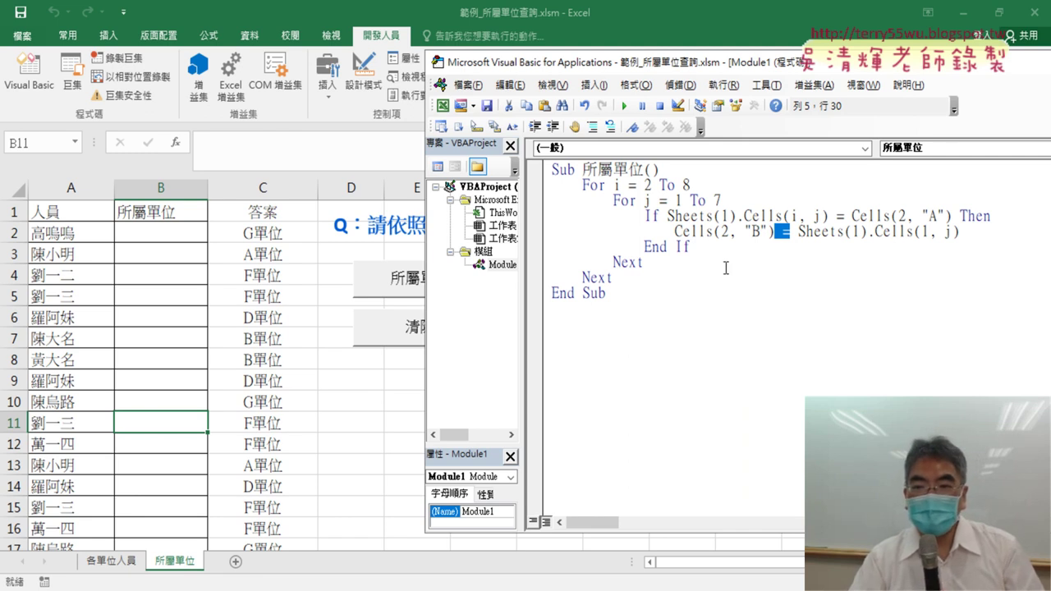
pyautogui.click(746, 232)
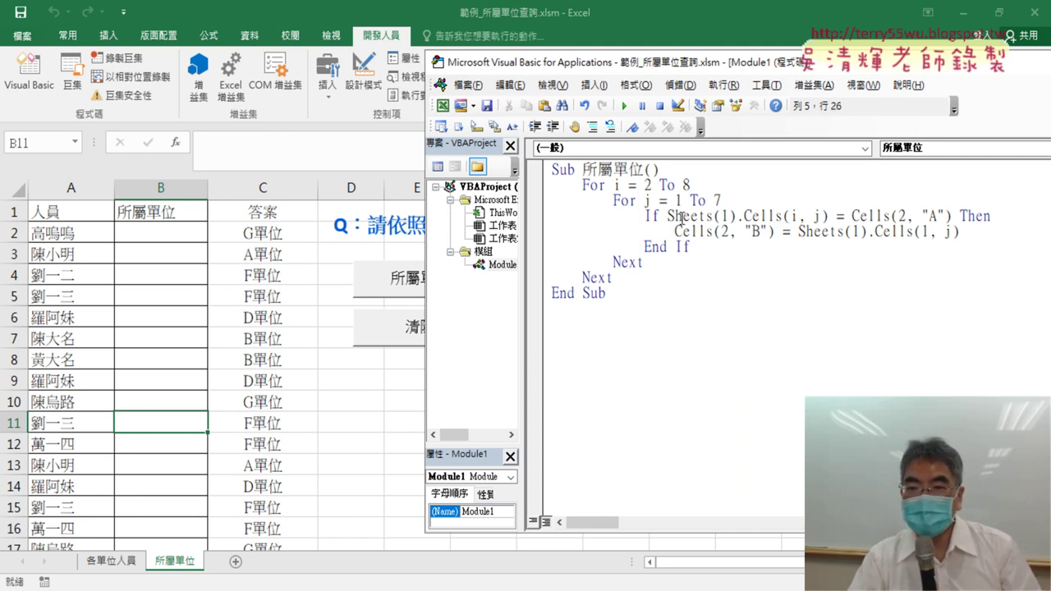
pyautogui.moveTo(669, 216); pyautogui.dragTo(743, 224)
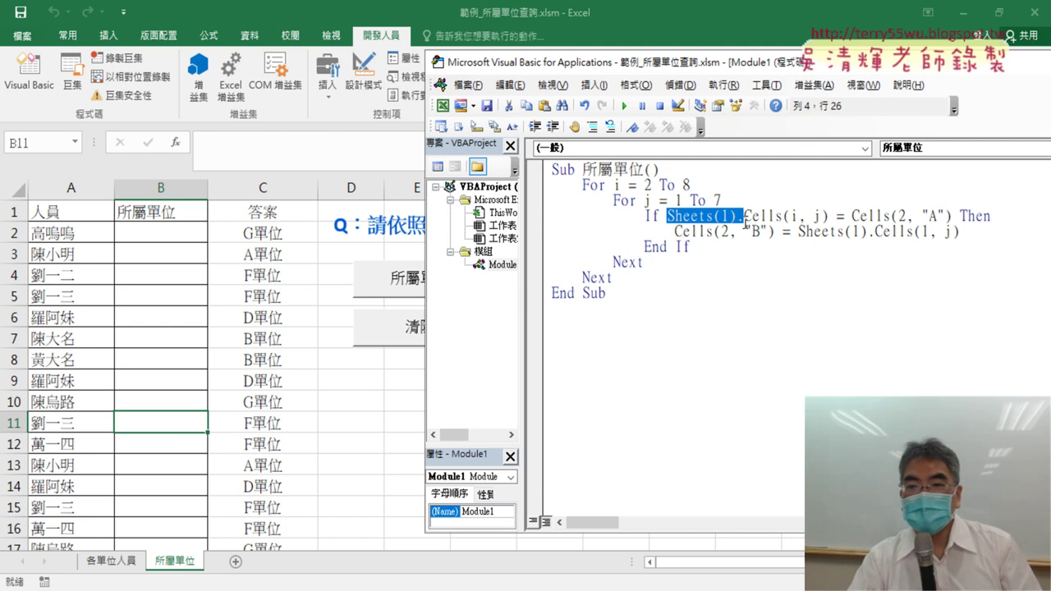
pyautogui.moveTo(797, 232); pyautogui.dragTo(868, 234)
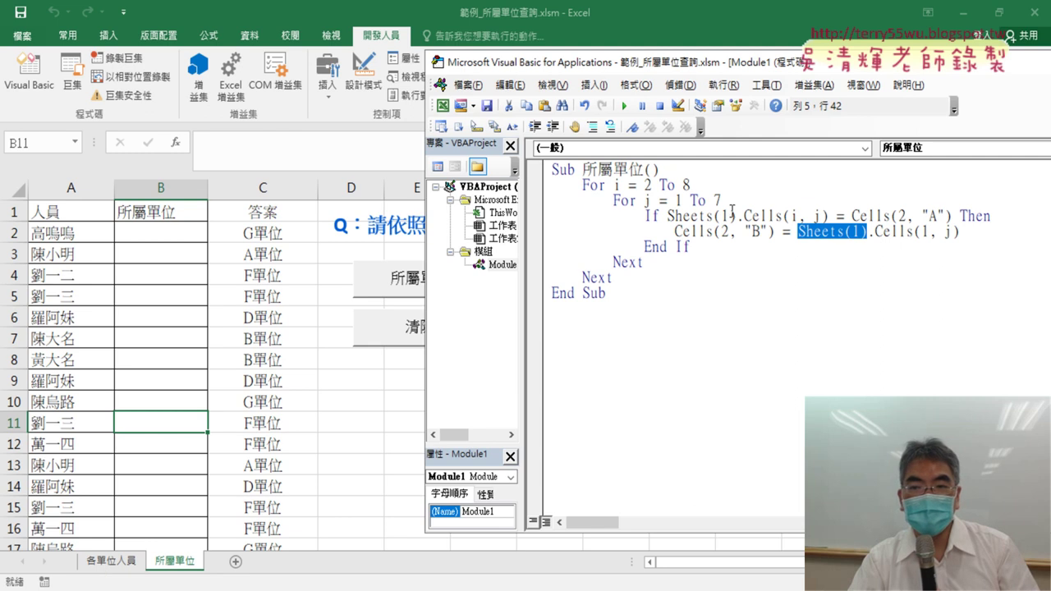
pyautogui.click(765, 217)
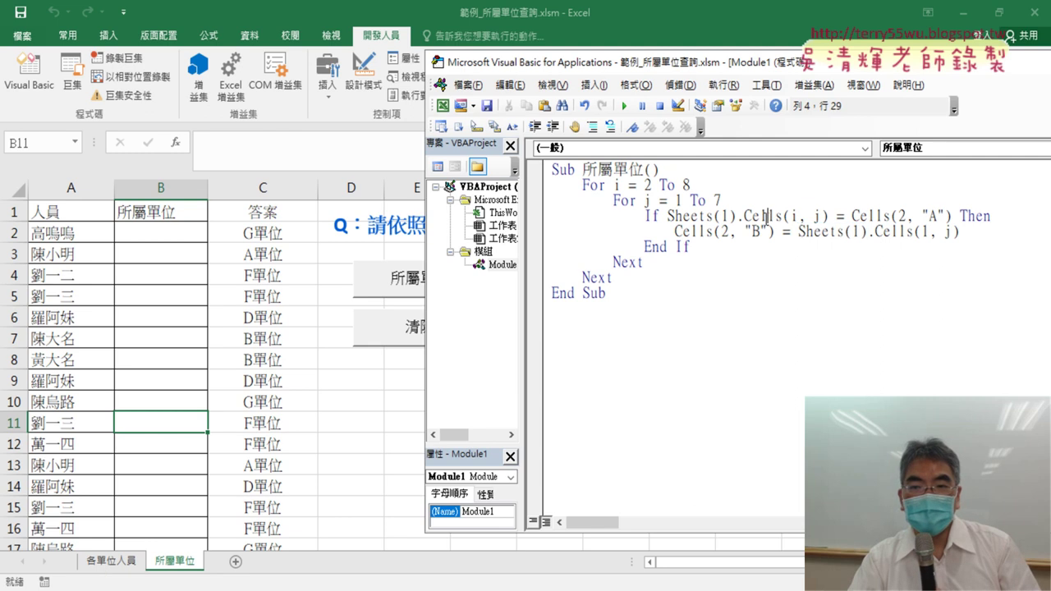
pyautogui.click(534, 233)
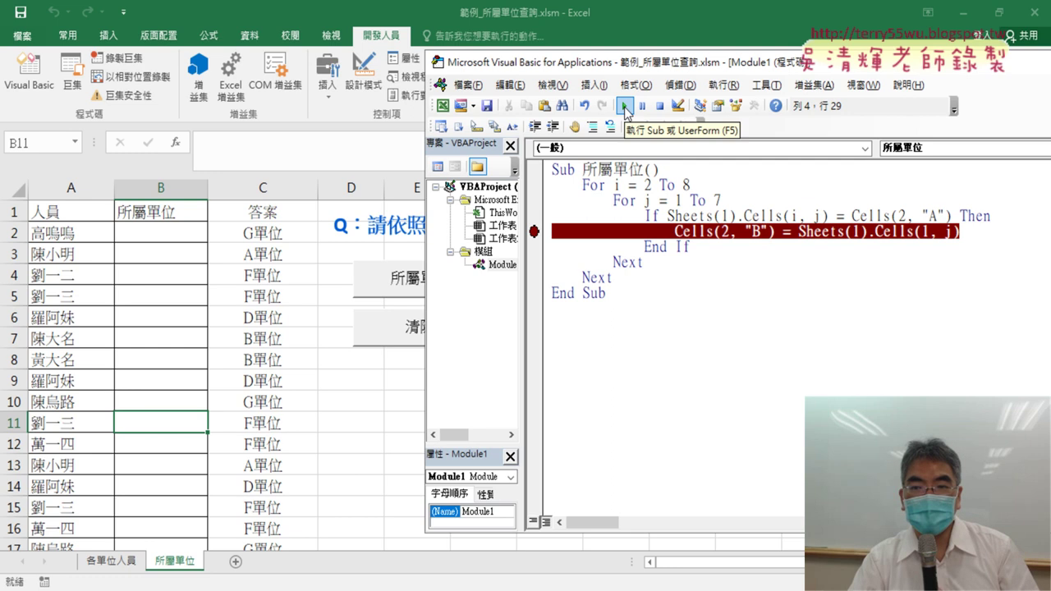
# Step: Run the macro to its breakpoint and step through the comparison lines, writing G單位 into B2
pyautogui.click(625, 106)
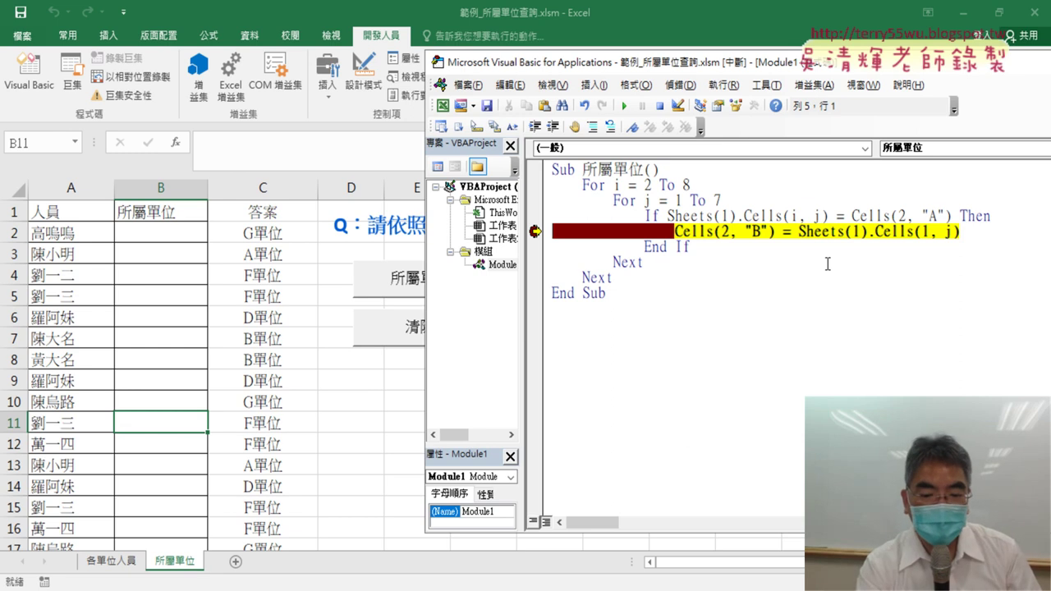
pyautogui.press('F8')
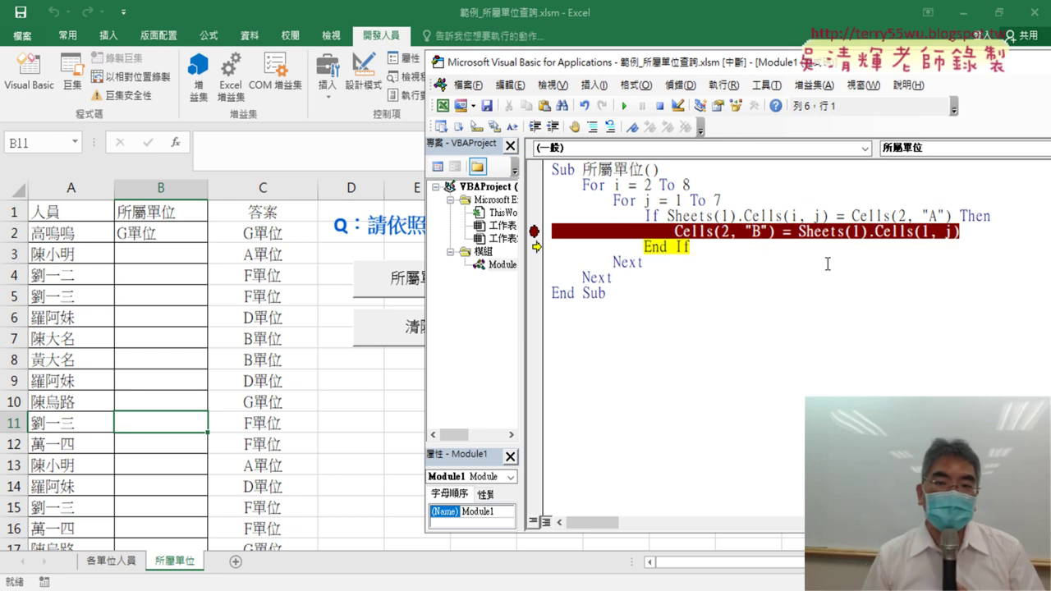
pyautogui.press('F8')
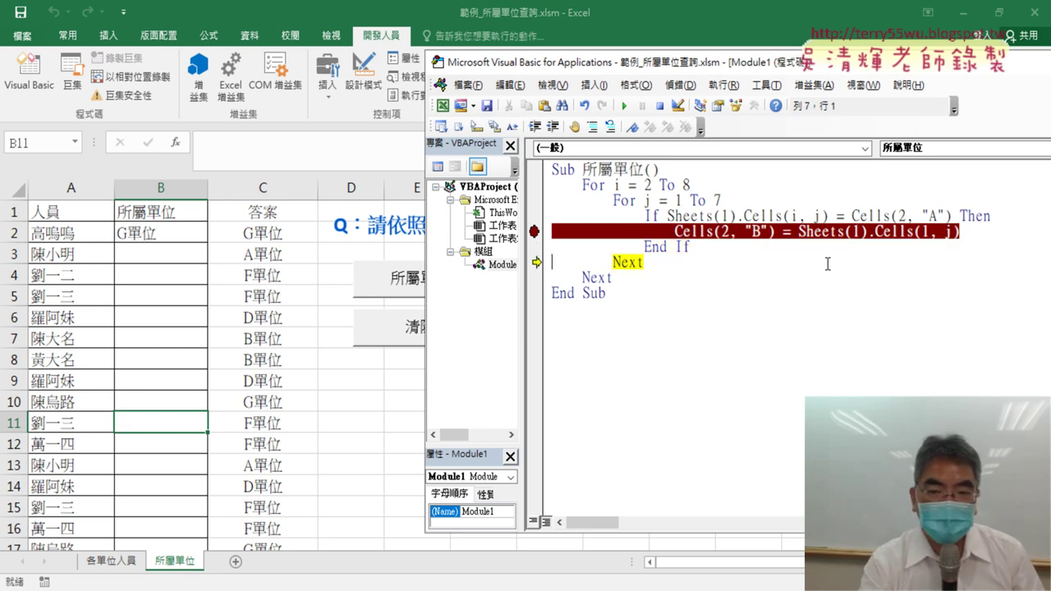
pyautogui.press('F8')
pyautogui.press('F8')
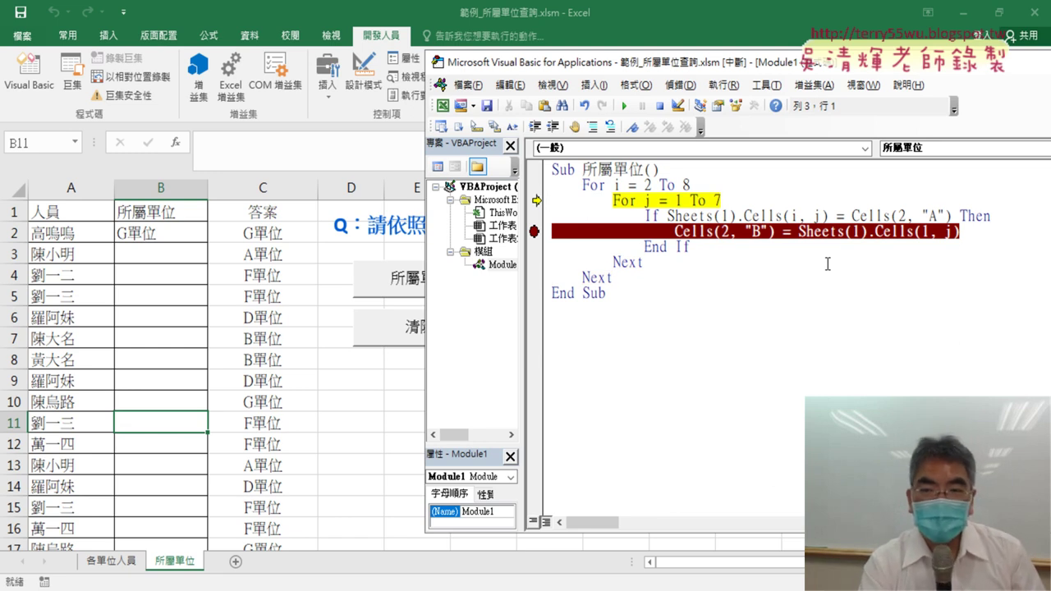
pyautogui.press('F8')
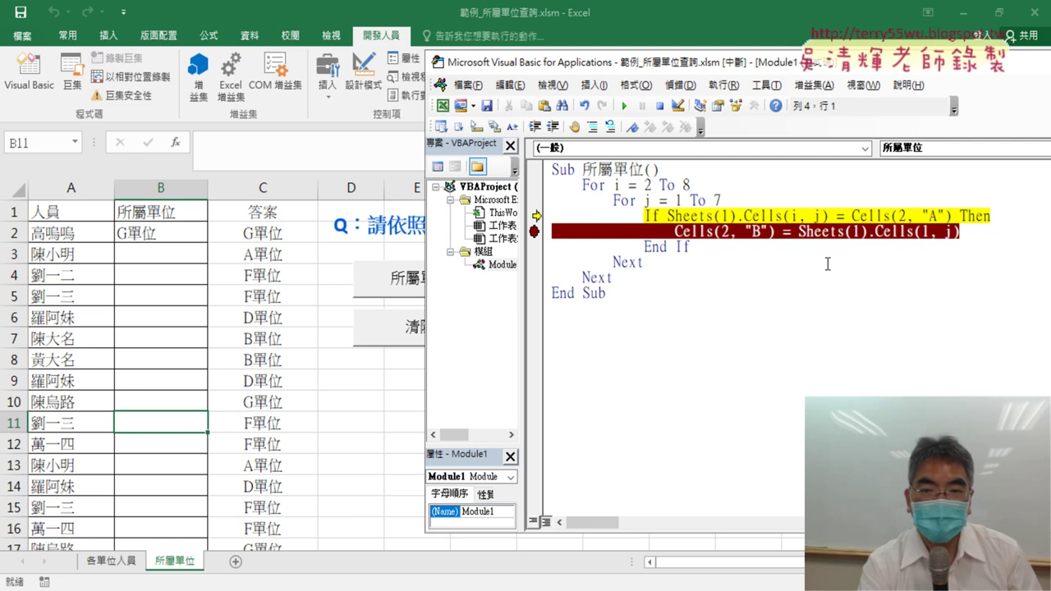
pyautogui.press('F8')
pyautogui.press('F8')
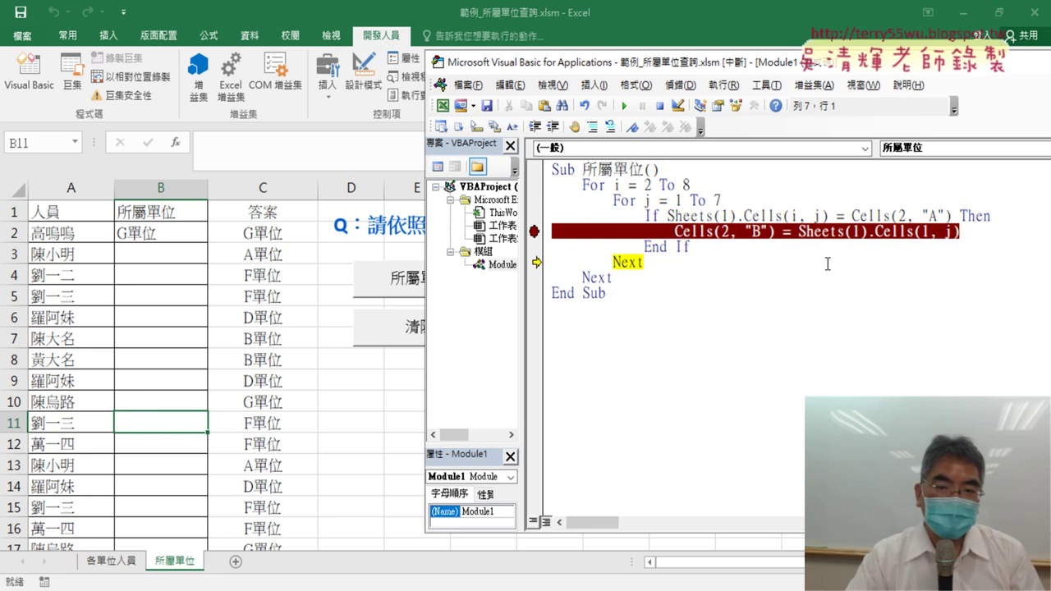
pyautogui.click(113, 565)
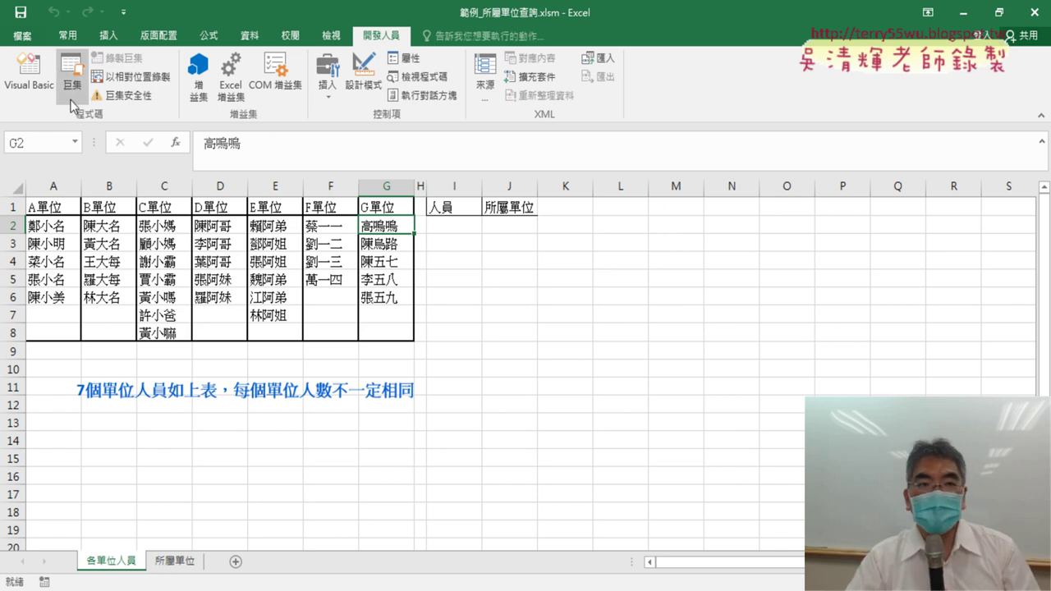
# Step: Insert an Exit For line right after the Cells(2,"B") unit assignment
pyautogui.click(29, 74)
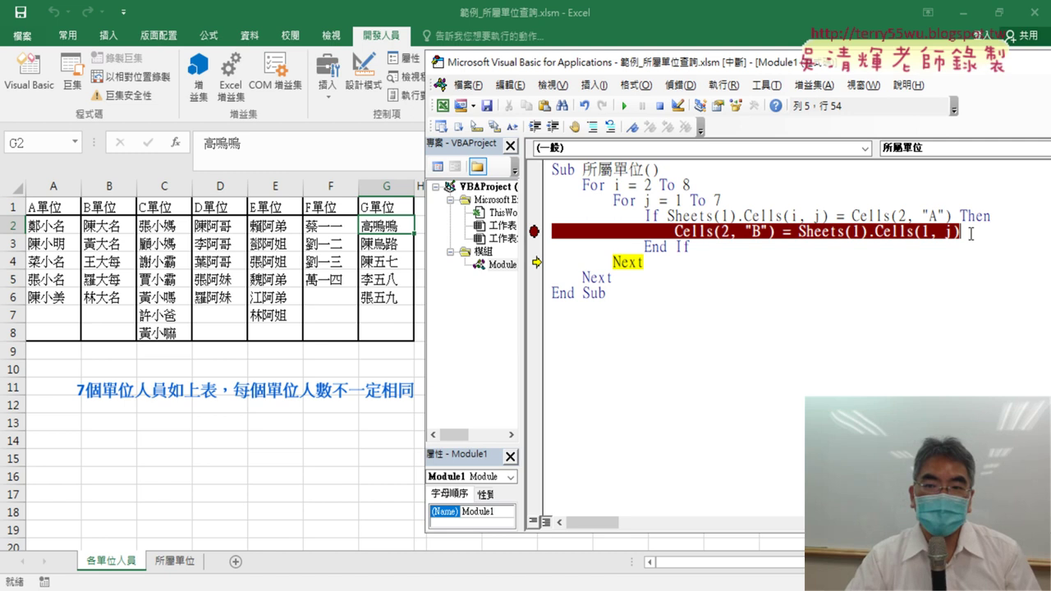
pyautogui.press('Return')
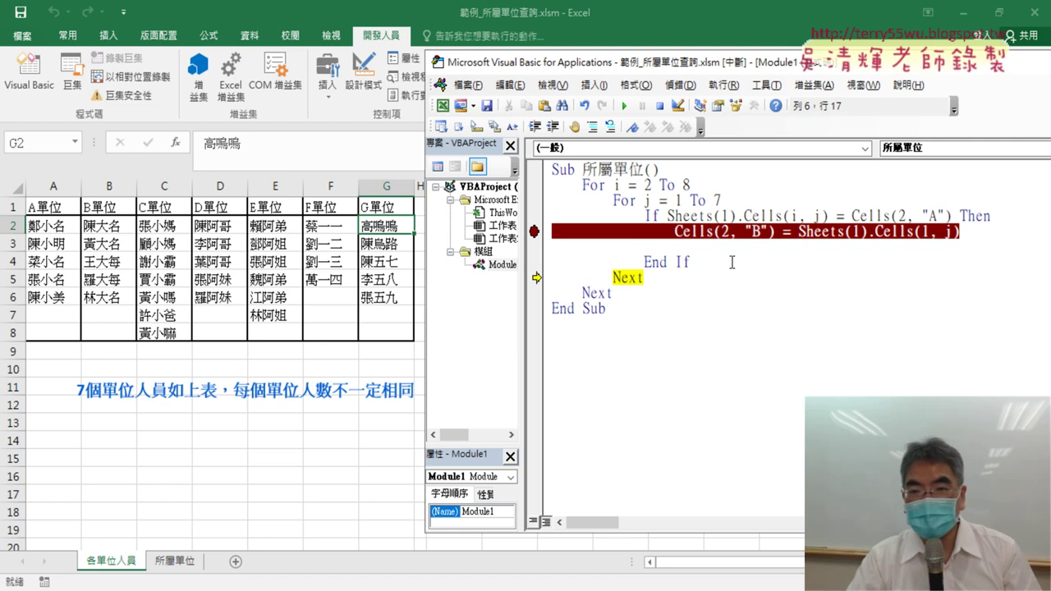
pyautogui.moveTo(675, 233); pyautogui.dragTo(984, 226)
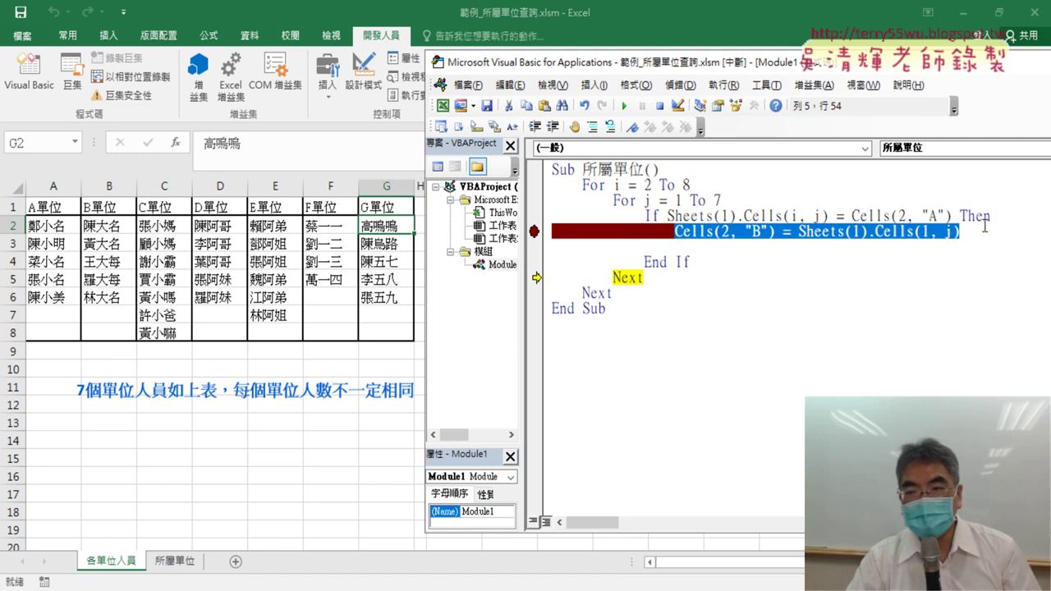
pyautogui.click(834, 248)
pyautogui.write('exit fo')
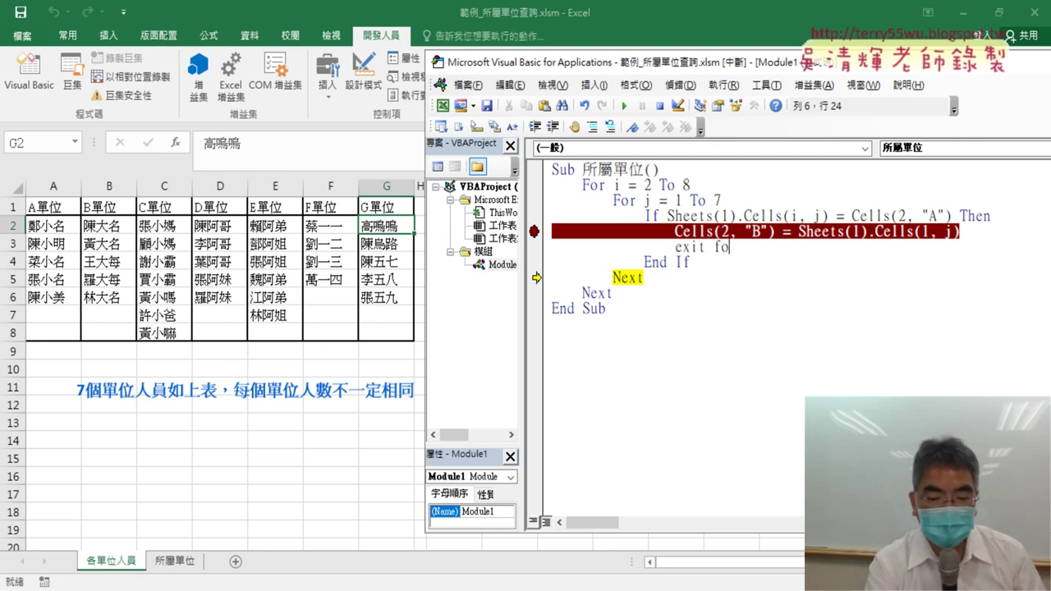
pyautogui.write('r')
pyautogui.press('Down')
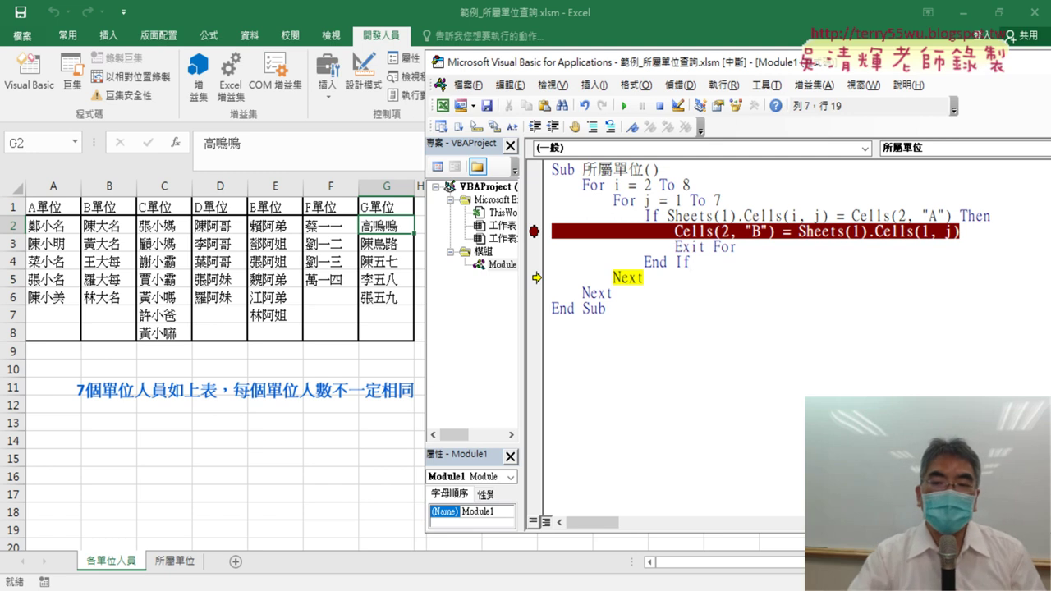
pyautogui.moveTo(736, 247); pyautogui.dragTo(674, 246)
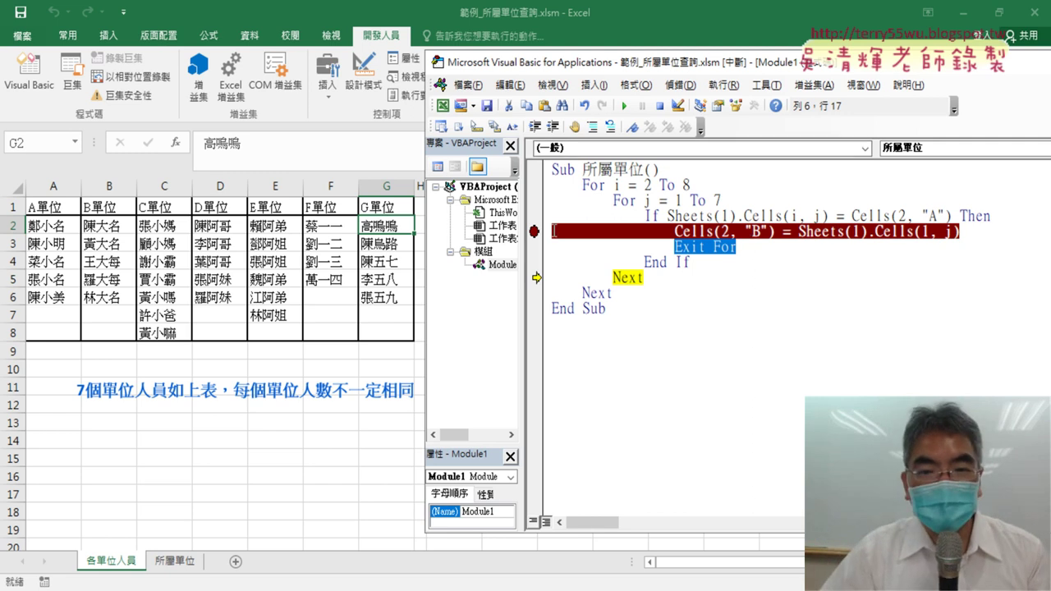
# Step: Clear the breakpoint, let the macro finish, and check B2 on the 所屬單位 sheet
pyautogui.click(535, 233)
pyautogui.click(690, 283)
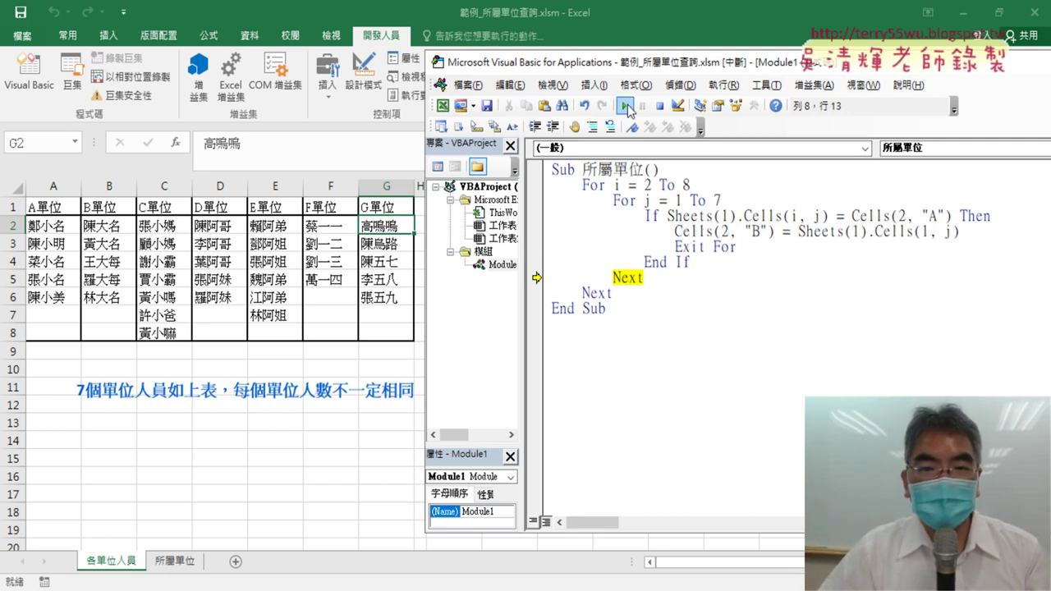
pyautogui.click(659, 105)
pyautogui.click(174, 561)
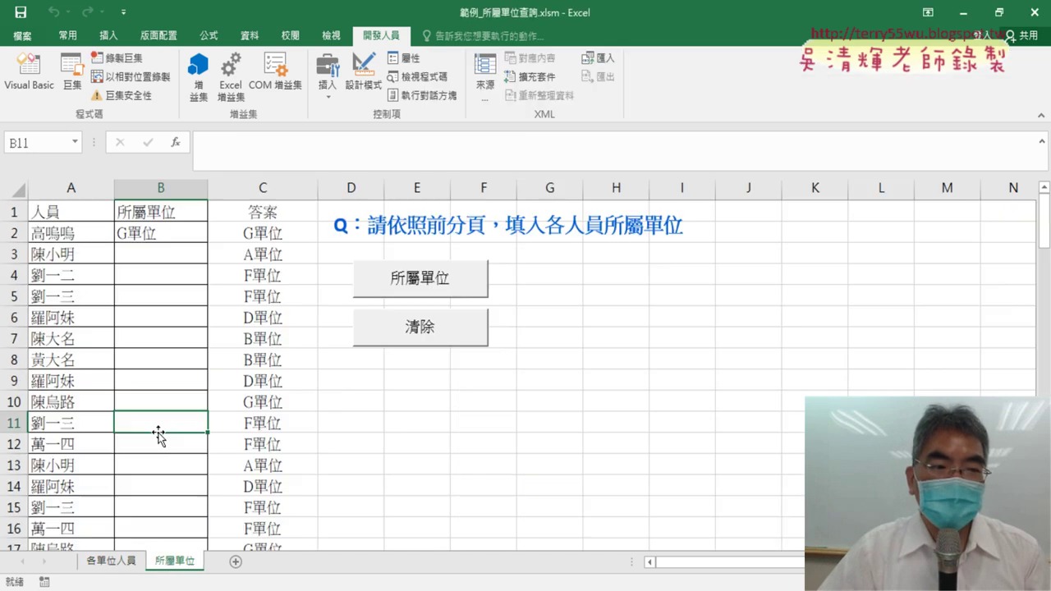
pyautogui.click(37, 78)
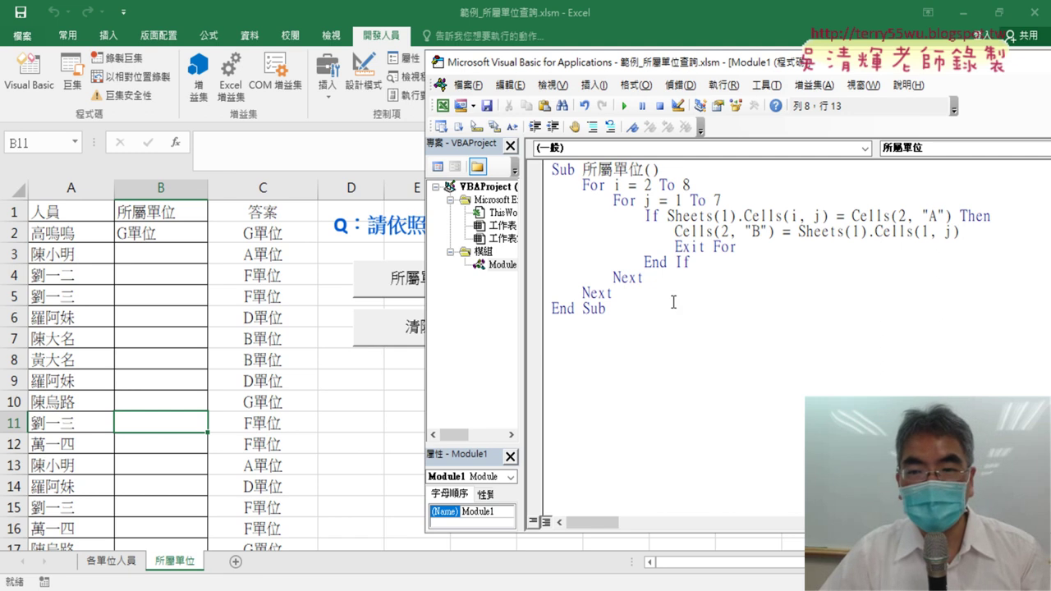
# Step: Change Cells(2,"A") and Cells(2,"B") to row 3 and run the macro, putting A單位 in B3
pyautogui.doubleClick(903, 215)
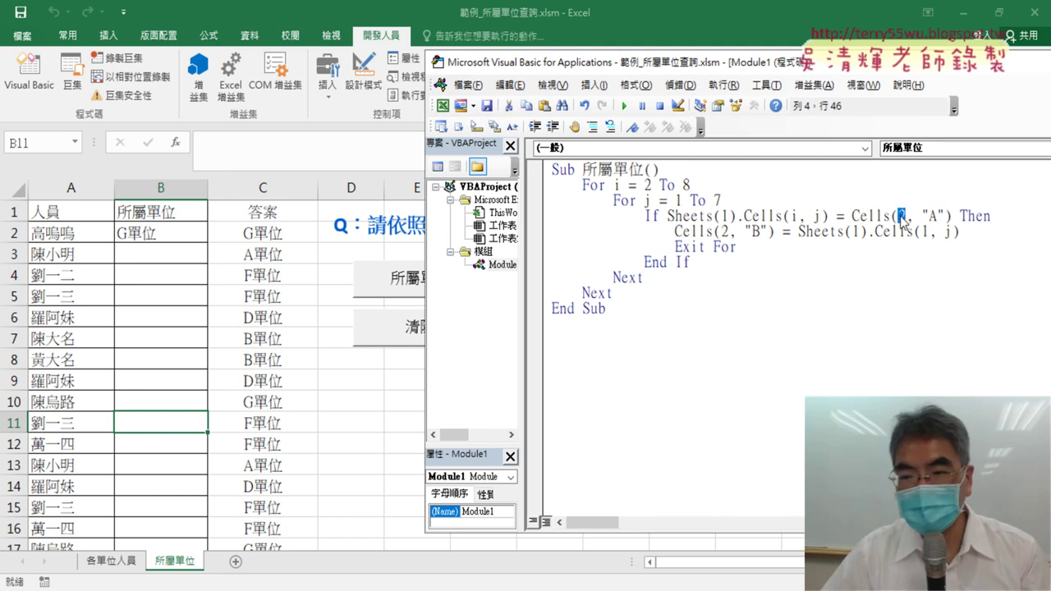
pyautogui.write('3')
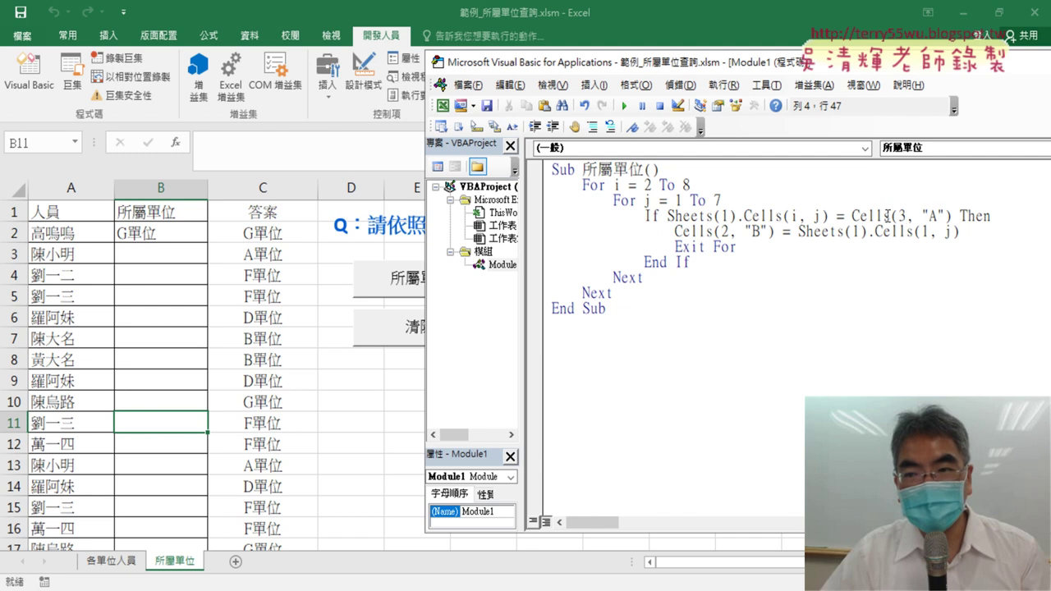
pyautogui.moveTo(854, 216); pyautogui.dragTo(952, 215)
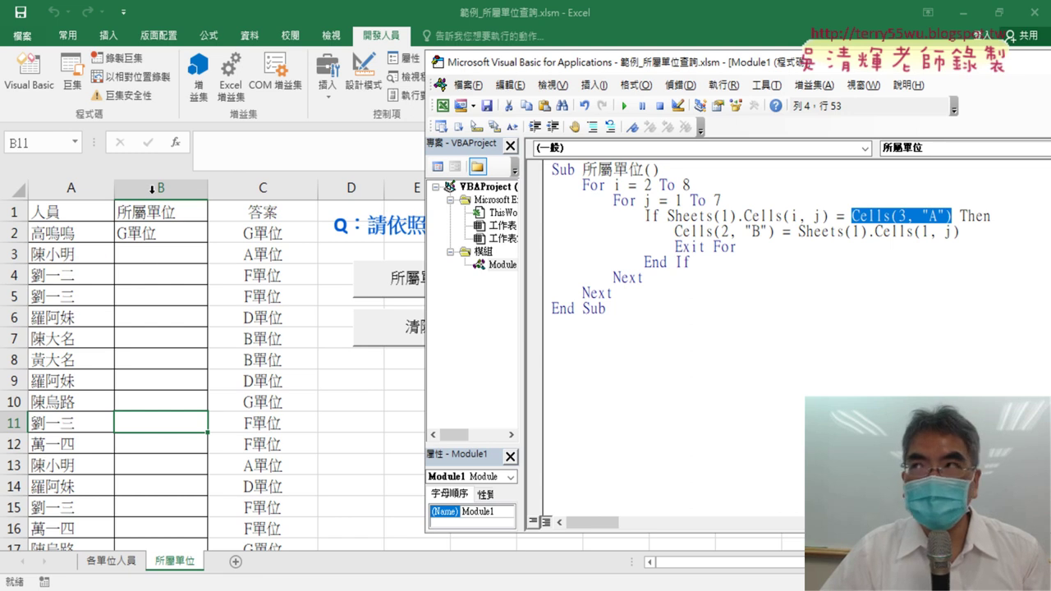
pyautogui.doubleClick(726, 230)
pyautogui.write('3')
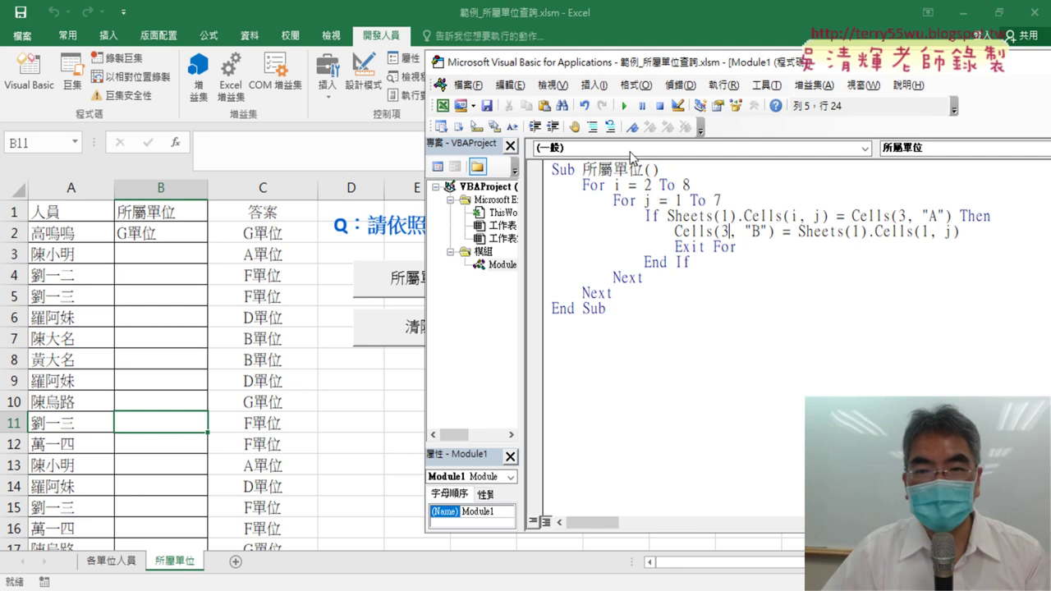
pyautogui.click(624, 106)
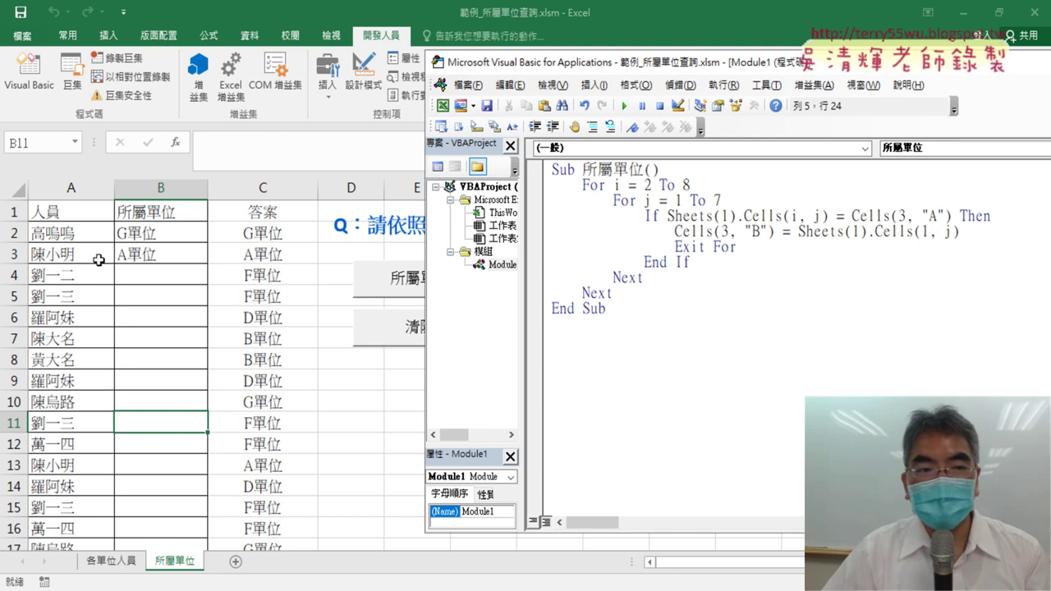
pyautogui.click(121, 563)
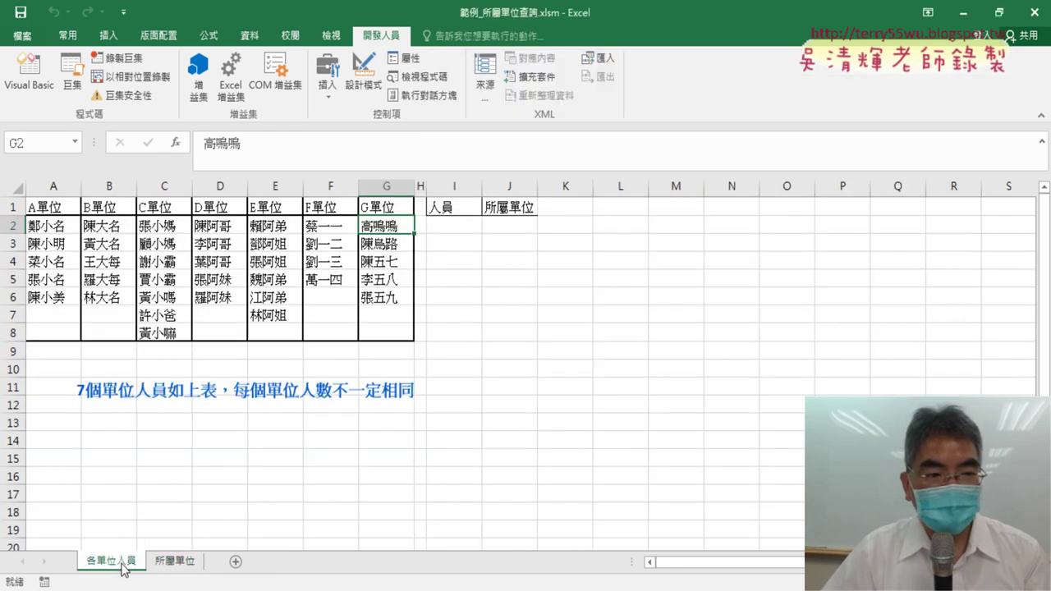
# Step: Check 陳小明 in A3 against the macro's row 3 Cells references in the code
pyautogui.click(54, 244)
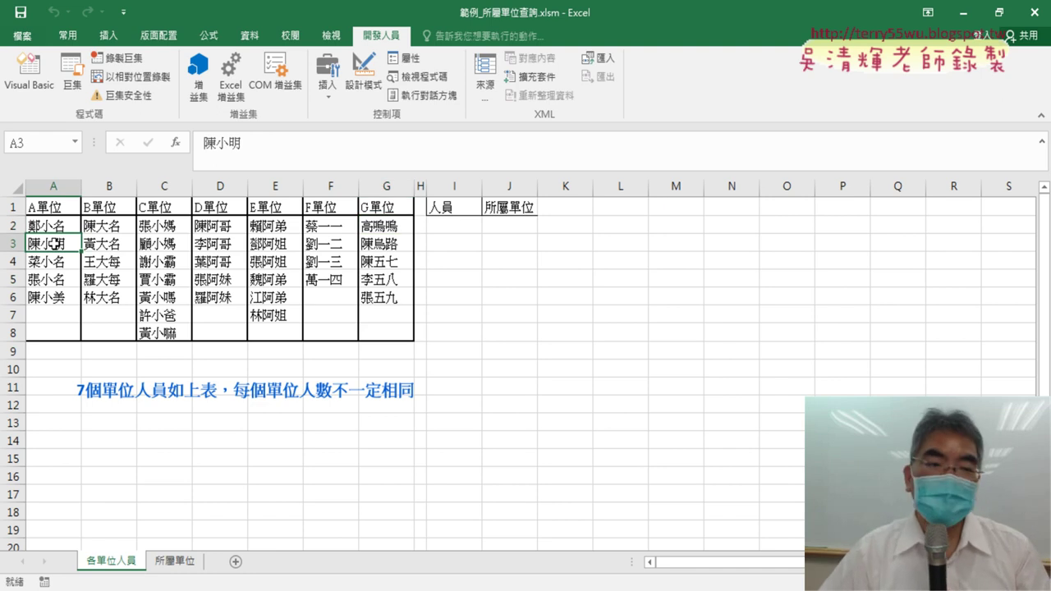
pyautogui.click(28, 73)
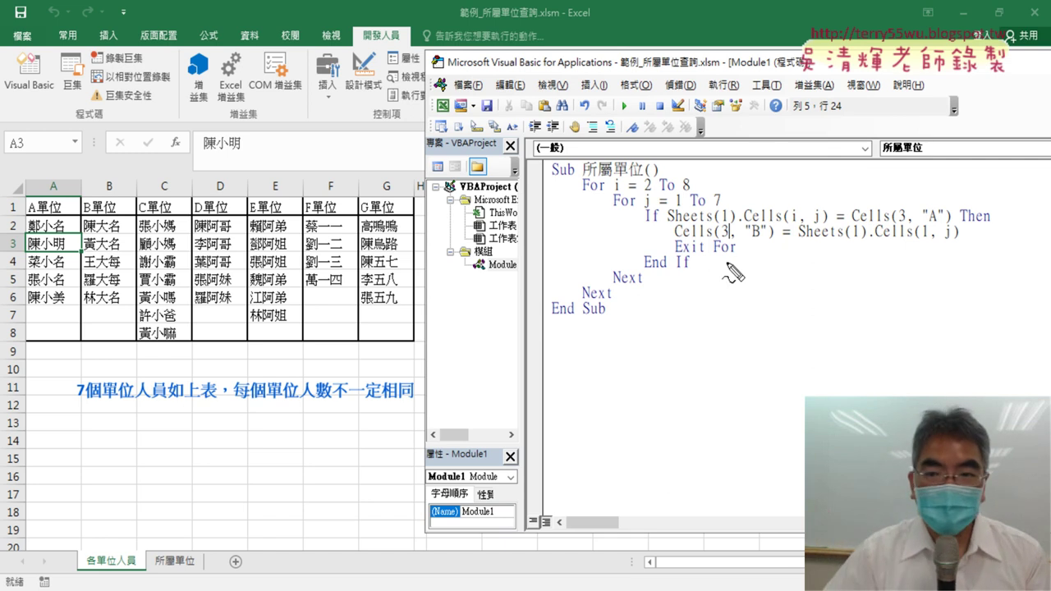
pyautogui.click(898, 228)
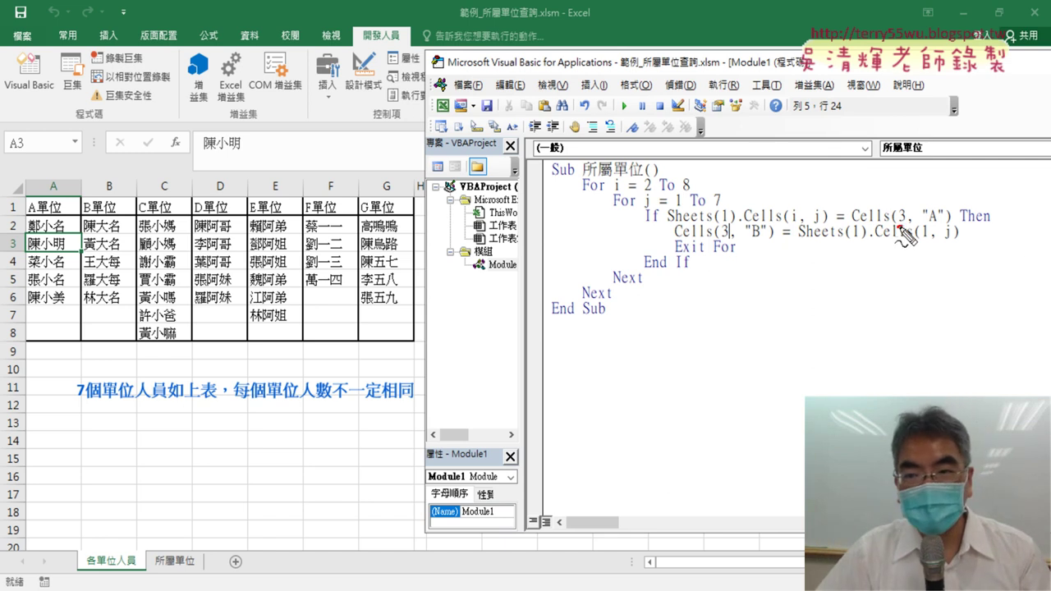
pyautogui.moveTo(897, 226); pyautogui.dragTo(907, 226)
pyautogui.moveTo(719, 242); pyautogui.dragTo(729, 242)
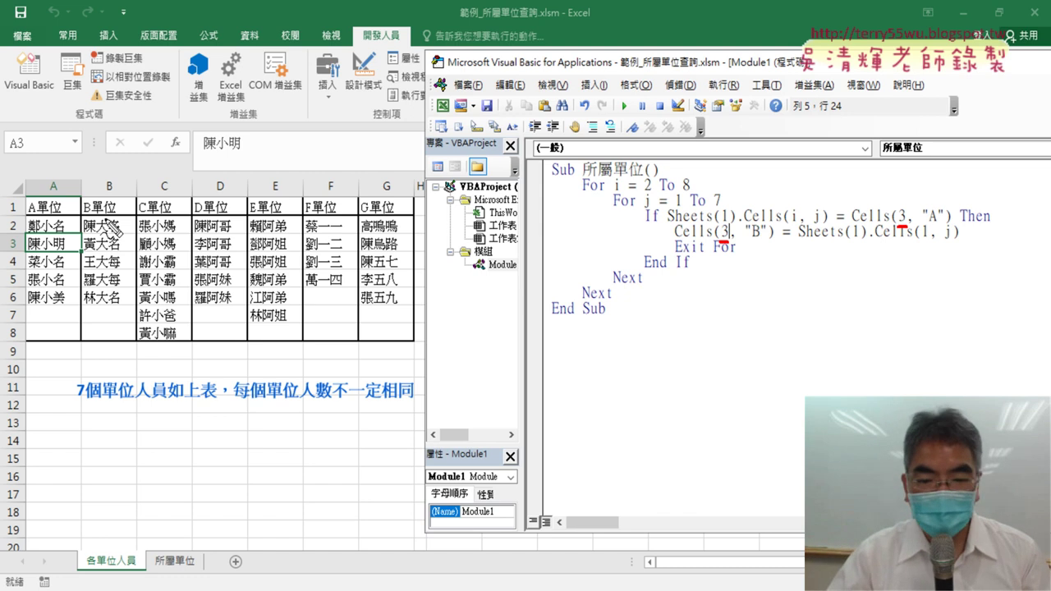
pyautogui.press('Escape')
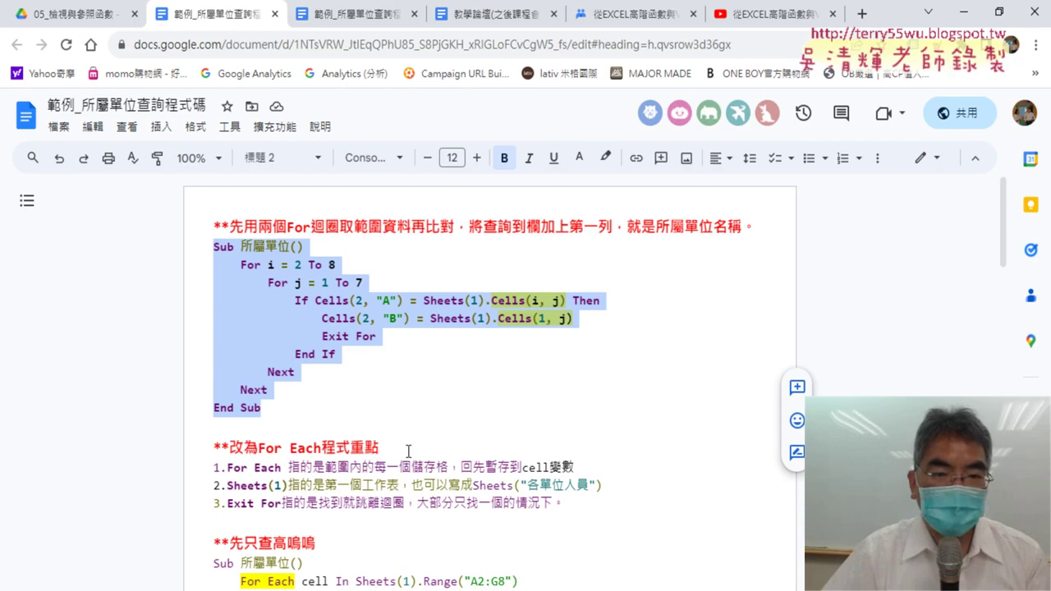
pyautogui.click(571, 369)
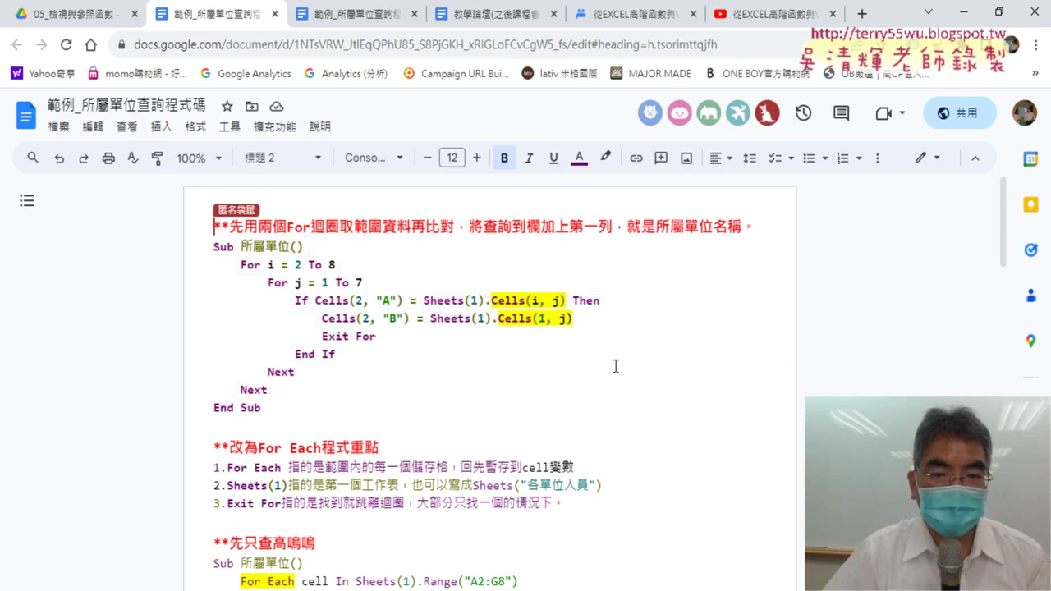
pyautogui.hotkey('ctrl', 'Home')
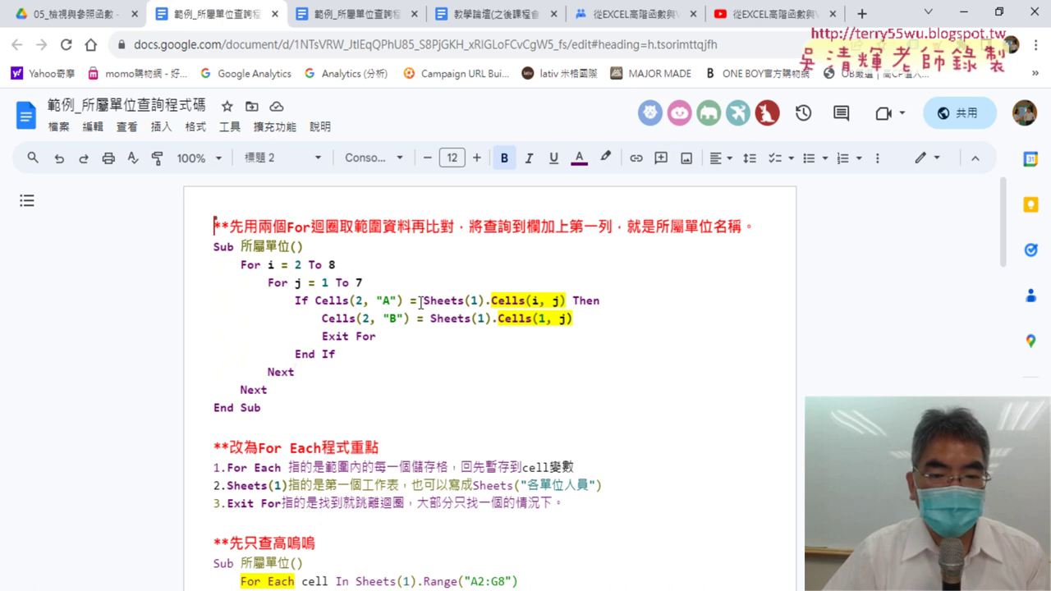